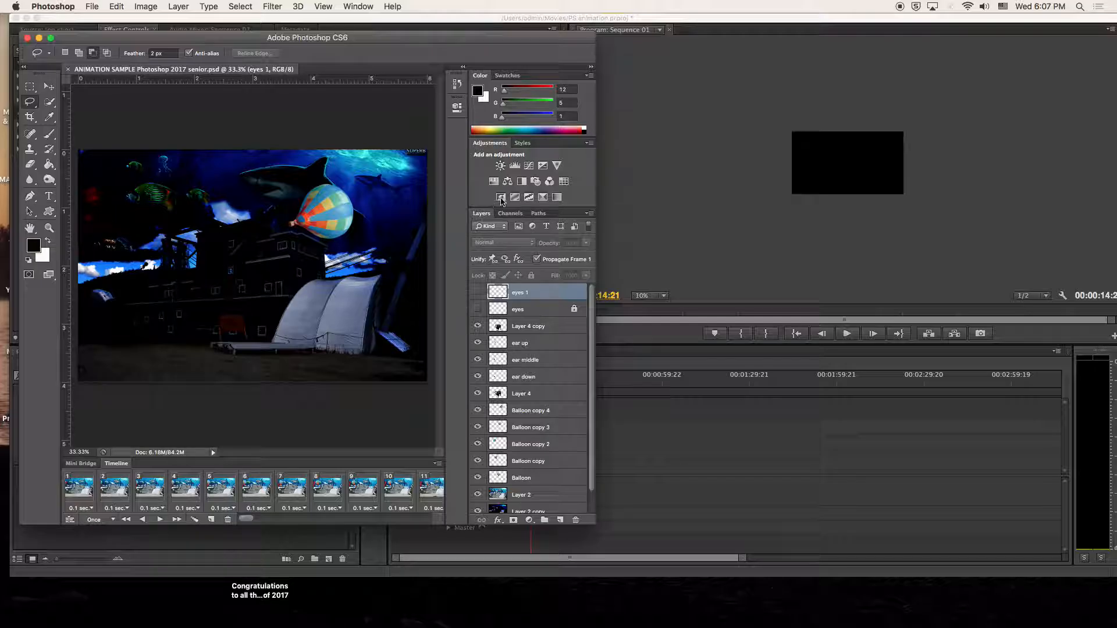
- Bring the Premiere Pro project with Animation Sample 1.mov in Sequence 01 in front of Photoshop
{"action": "left_click", "coordinate": [690, 216]}
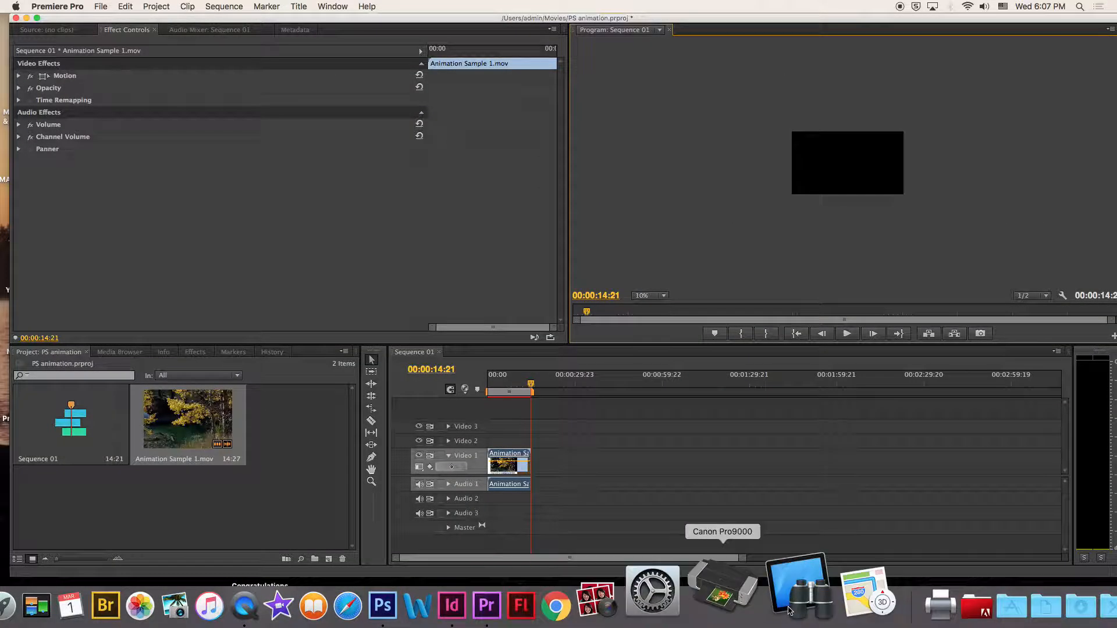
- Add Premiere Pro to the Dock from the Applications stack, then bring Photoshop back to front
{"action": "left_click", "coordinate": [921, 604]}
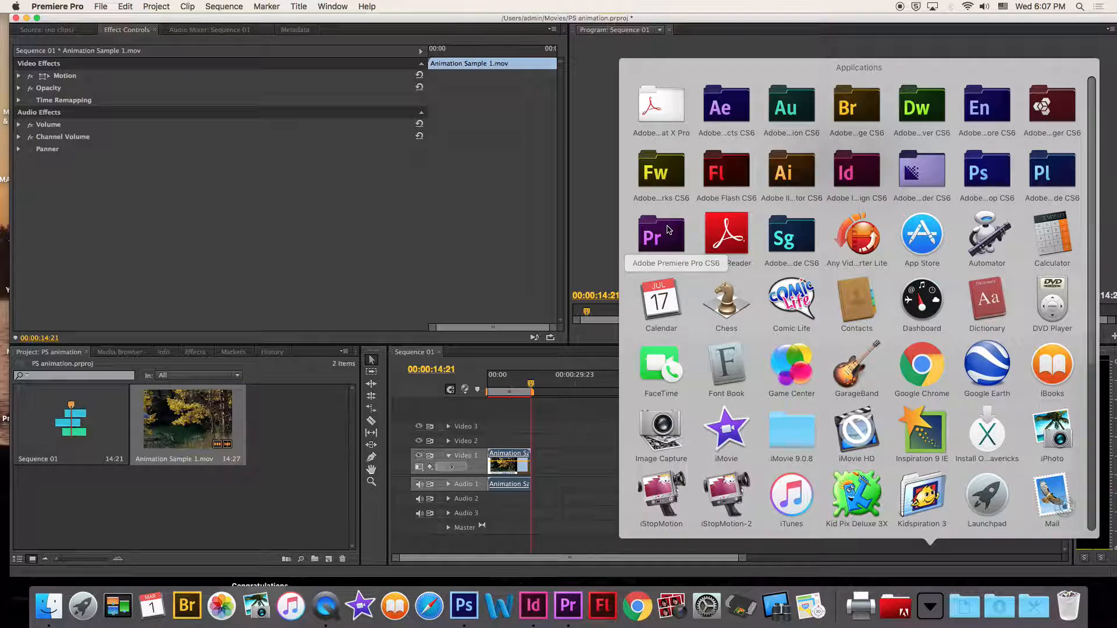
{"action": "left_click", "coordinate": [669, 232]}
{"action": "left_click_drag", "start_coordinate": [890, 414], "coordinate": [611, 587]}
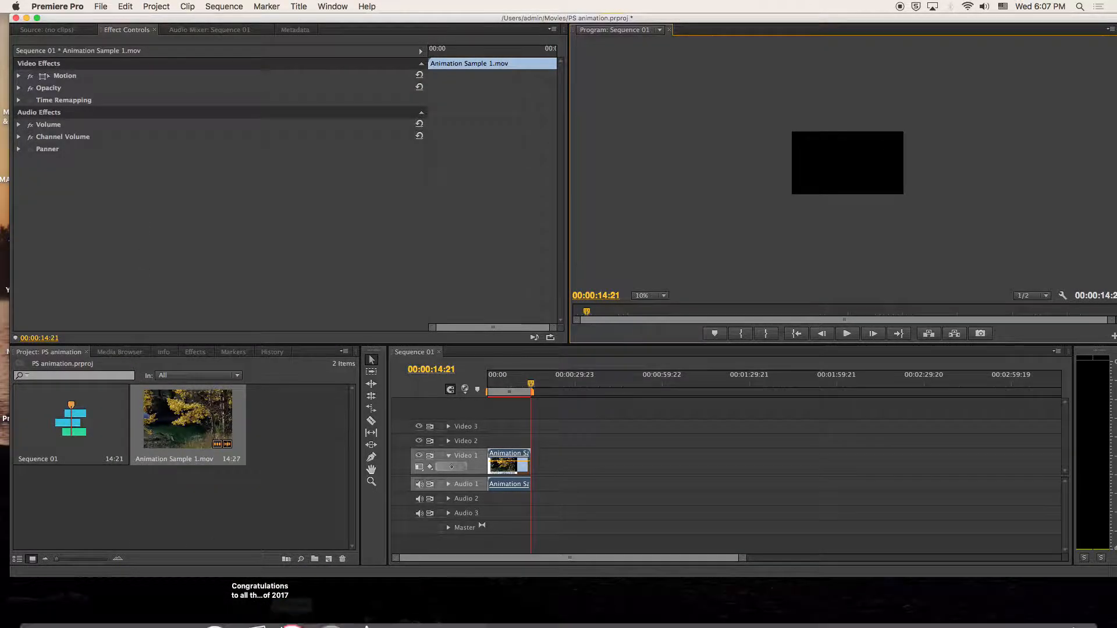
{"action": "left_click", "coordinate": [455, 592]}
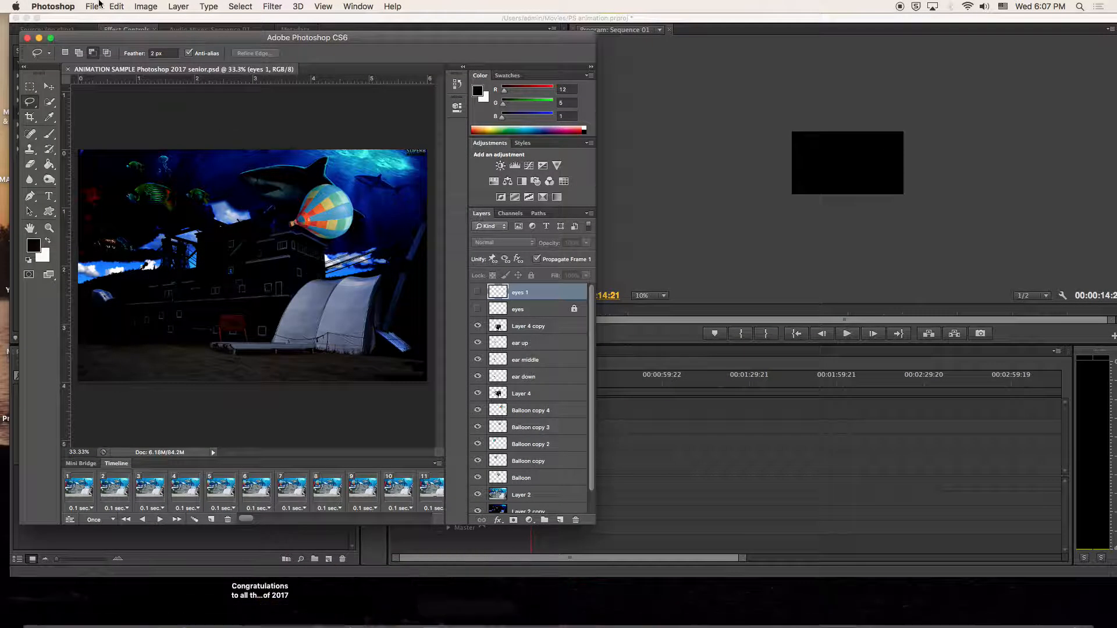
{"action": "left_click", "coordinate": [92, 7]}
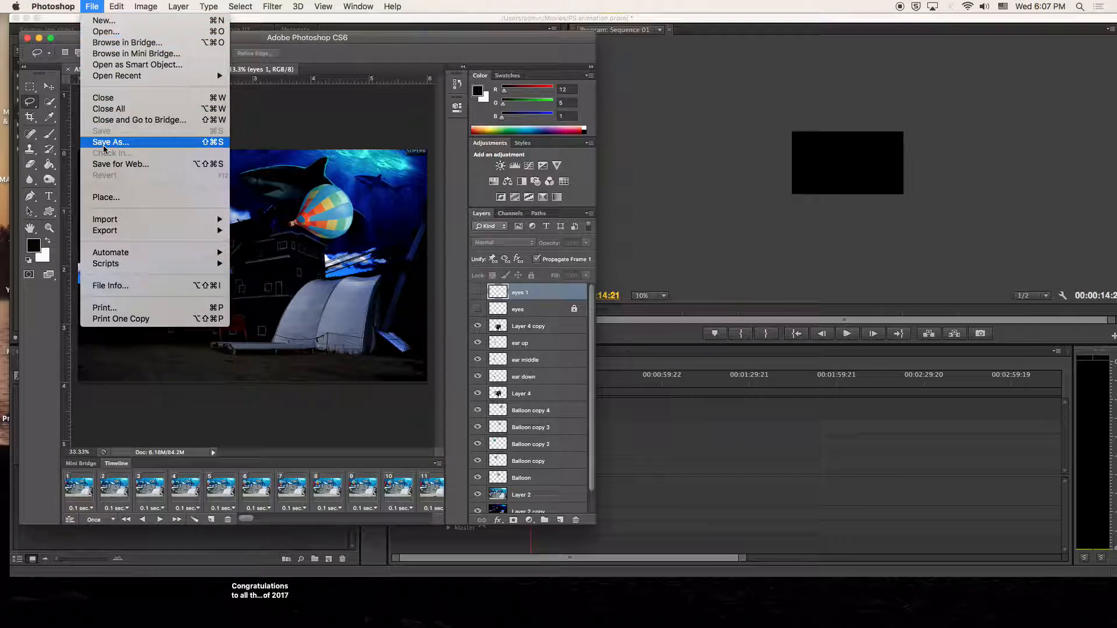
{"action": "mouse_move", "coordinate": [114, 232]}
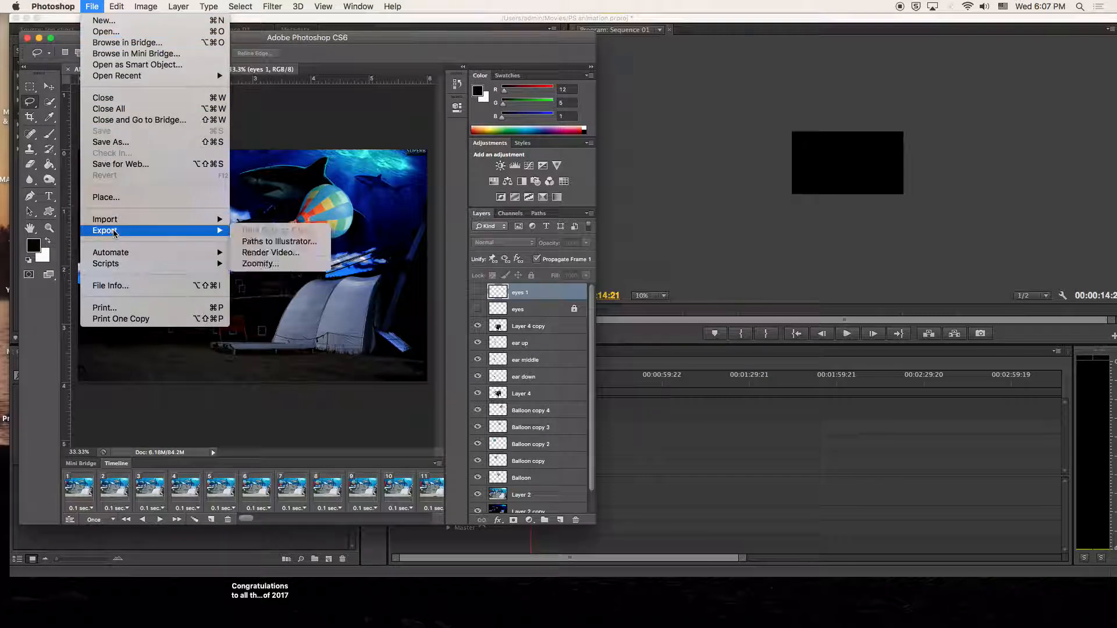
{"action": "left_click", "coordinate": [269, 252]}
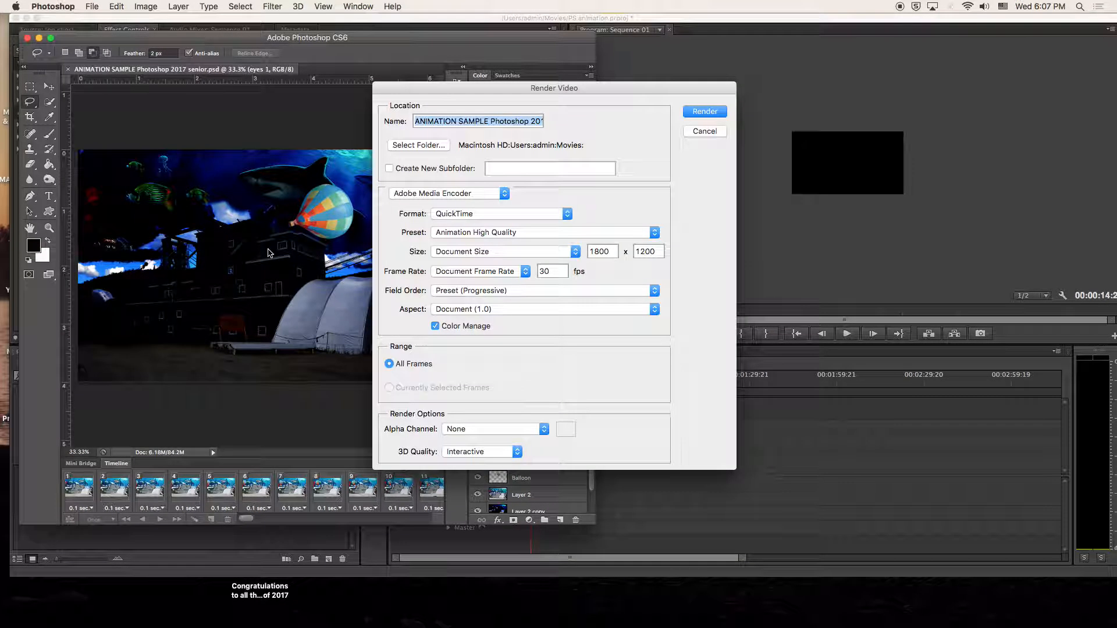
{"action": "left_click", "coordinate": [464, 215]}
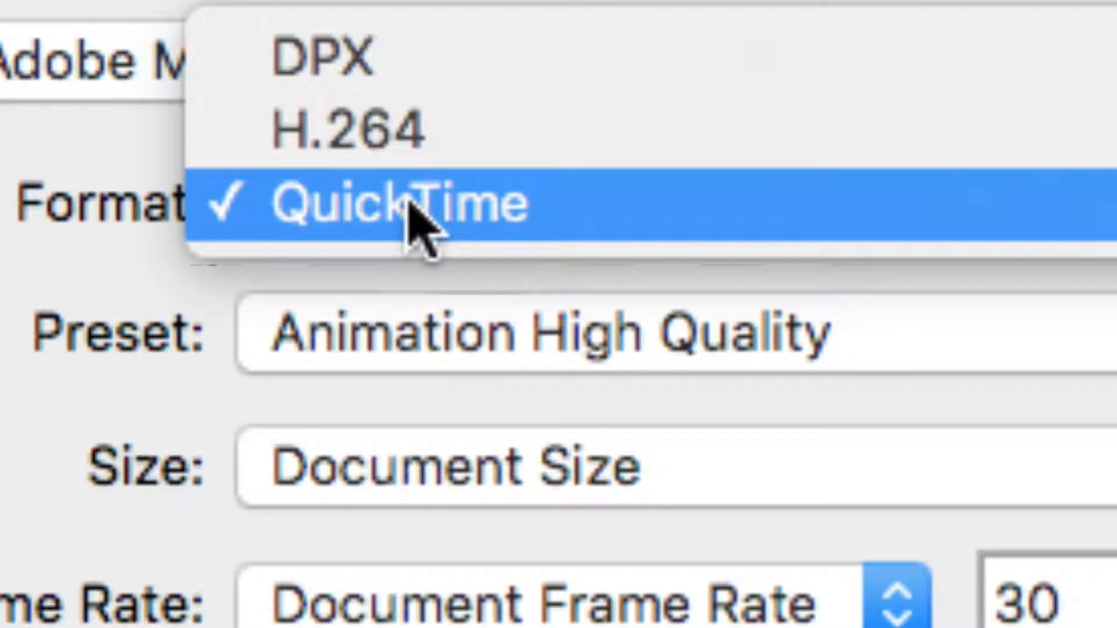
{"action": "left_click", "coordinate": [411, 225]}
{"action": "left_click", "coordinate": [467, 348]}
{"action": "left_click", "coordinate": [459, 328]}
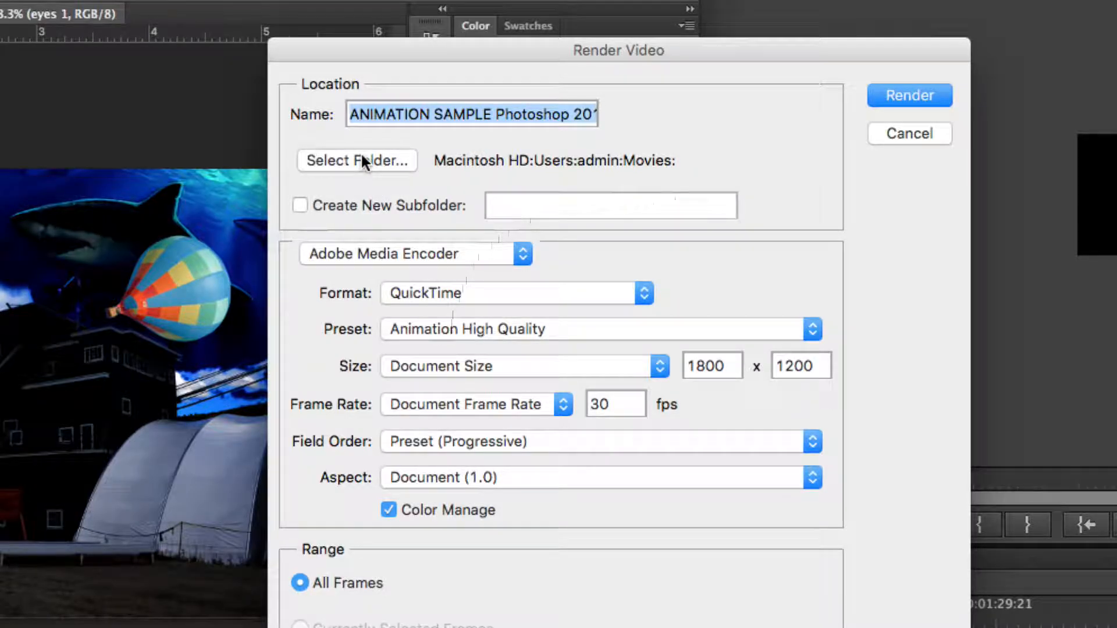
{"action": "left_click", "coordinate": [877, 94]}
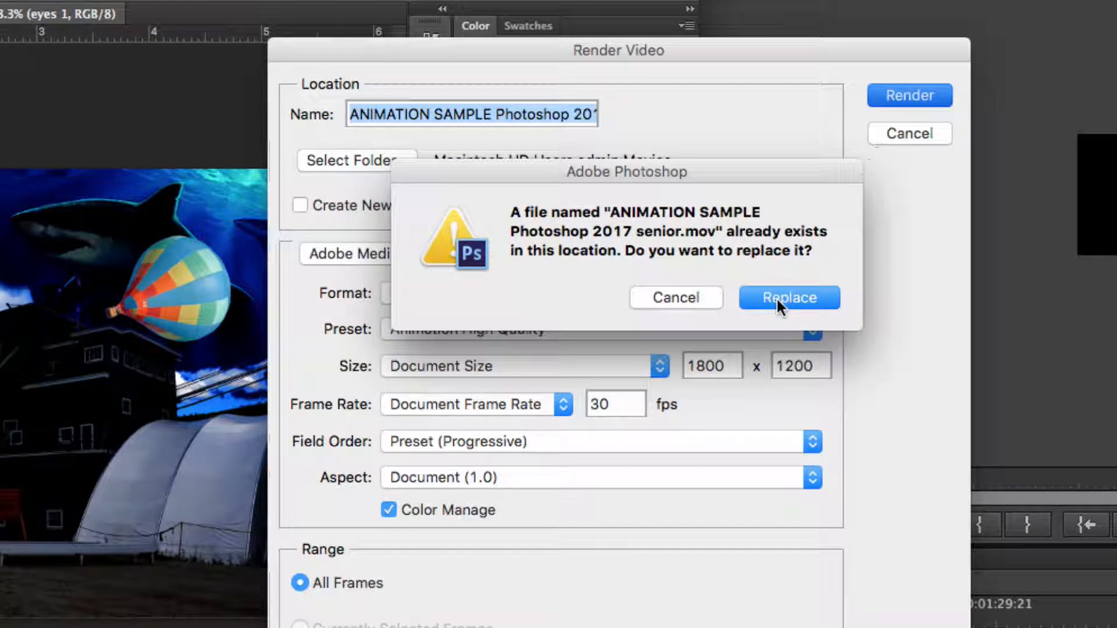
{"action": "left_click", "coordinate": [677, 296]}
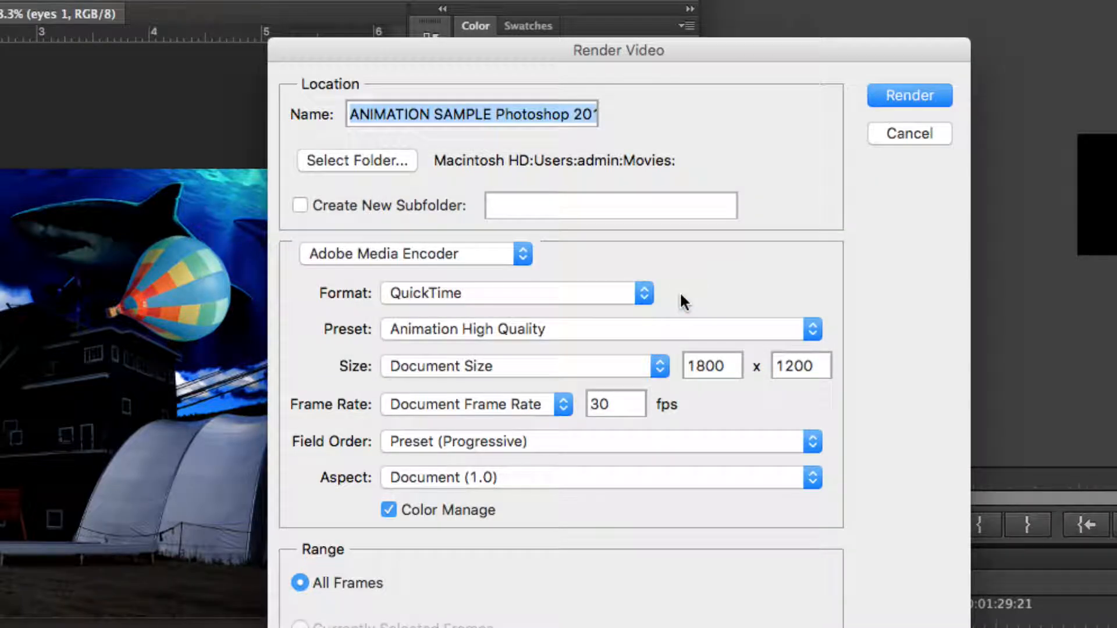
{"action": "left_click", "coordinate": [927, 130]}
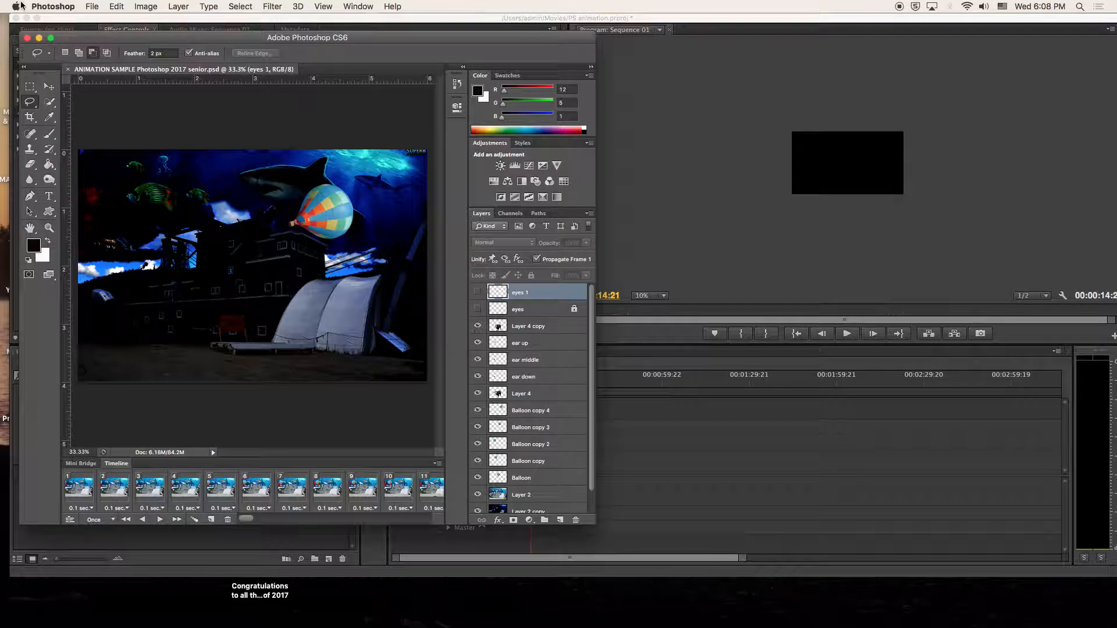
- Close Photoshop and start a new Premiere project, saving changes to PS animation.prproj
{"action": "left_click", "coordinate": [27, 38]}
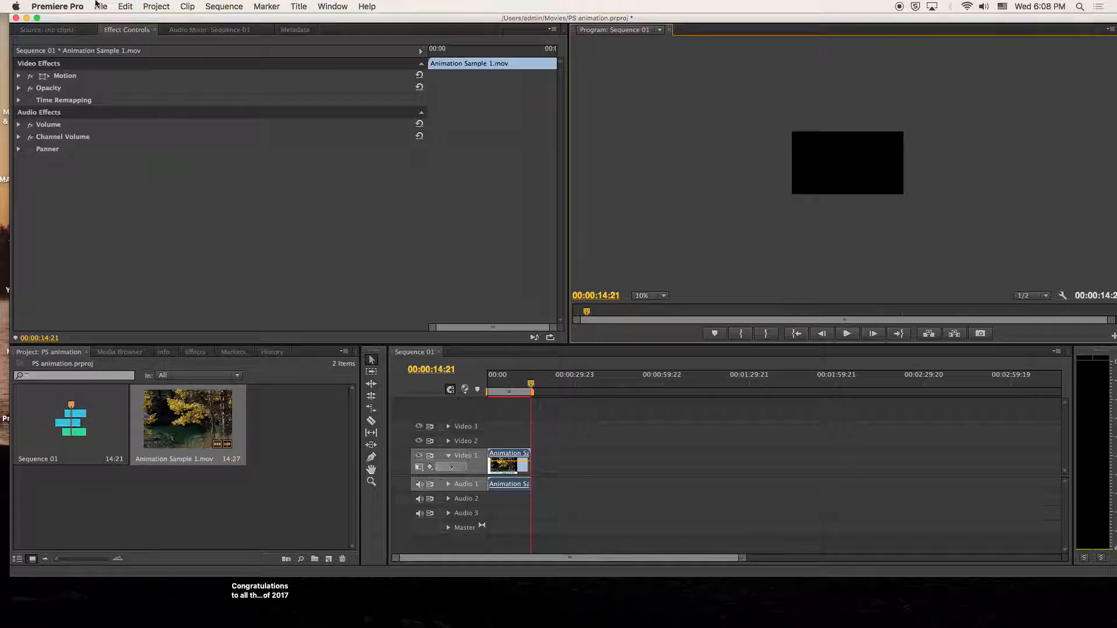
{"action": "left_click", "coordinate": [101, 7]}
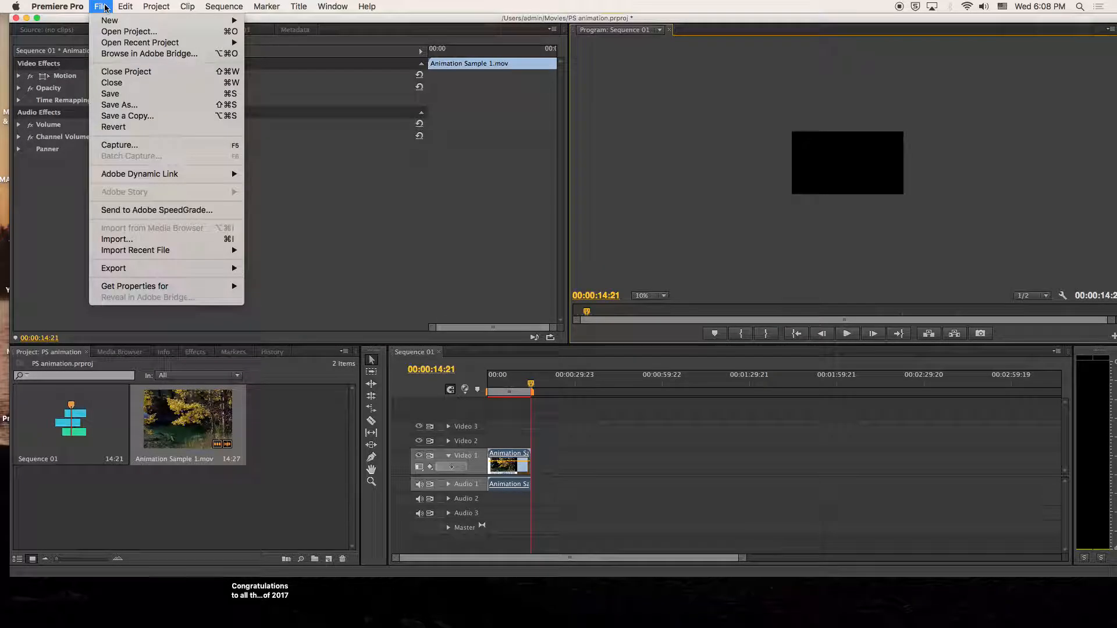
{"action": "mouse_move", "coordinate": [146, 20]}
{"action": "left_click", "coordinate": [301, 25]}
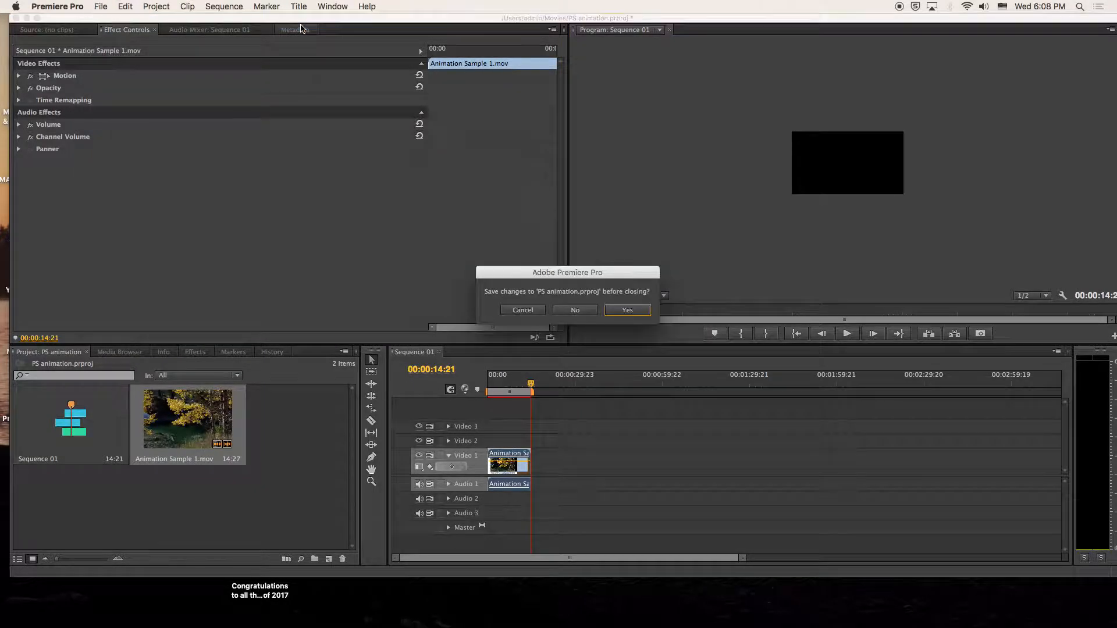
{"action": "left_click", "coordinate": [634, 314]}
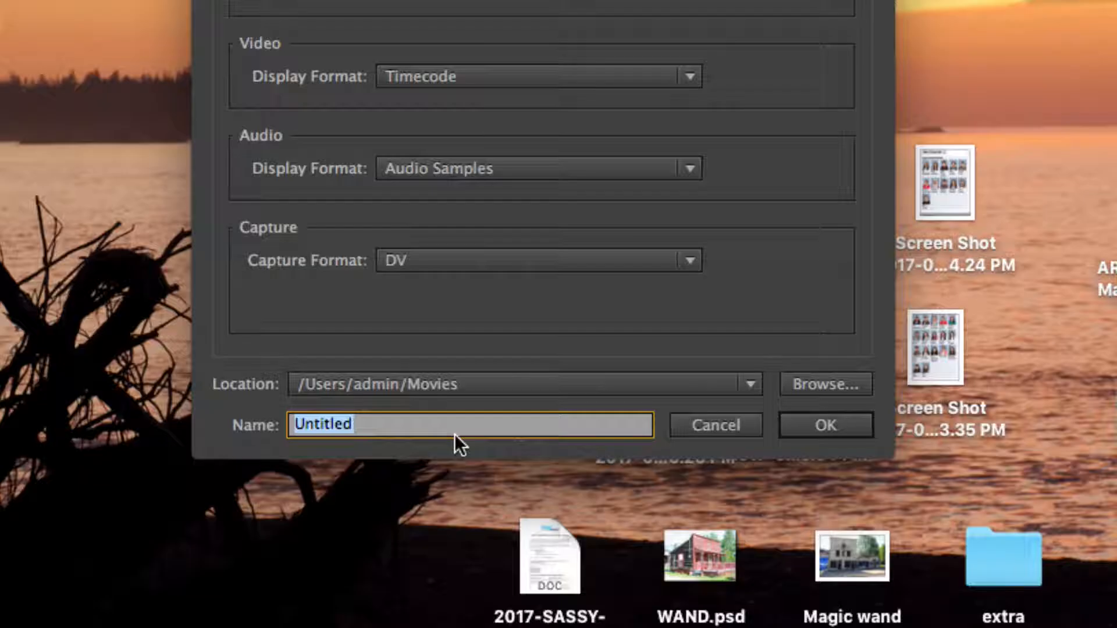
- Enter the student's name plus 'animation1' as the new project's name
{"action": "type", "text": "Tat"}
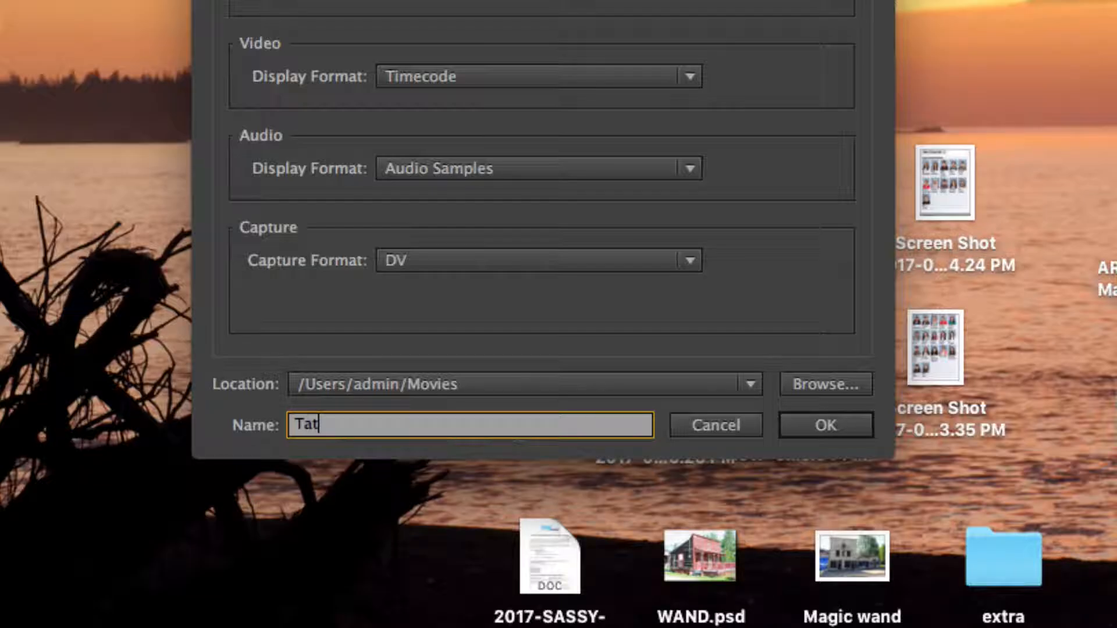
{"action": "type", "text": "tam"}
{"action": "key", "text": "BackSpace"}
{"action": "key", "text": "BackSpace"}
{"action": "key", "text": "BackSpace"}
{"action": "key", "text": "BackSpace"}
{"action": "key", "text": "BackSpace"}
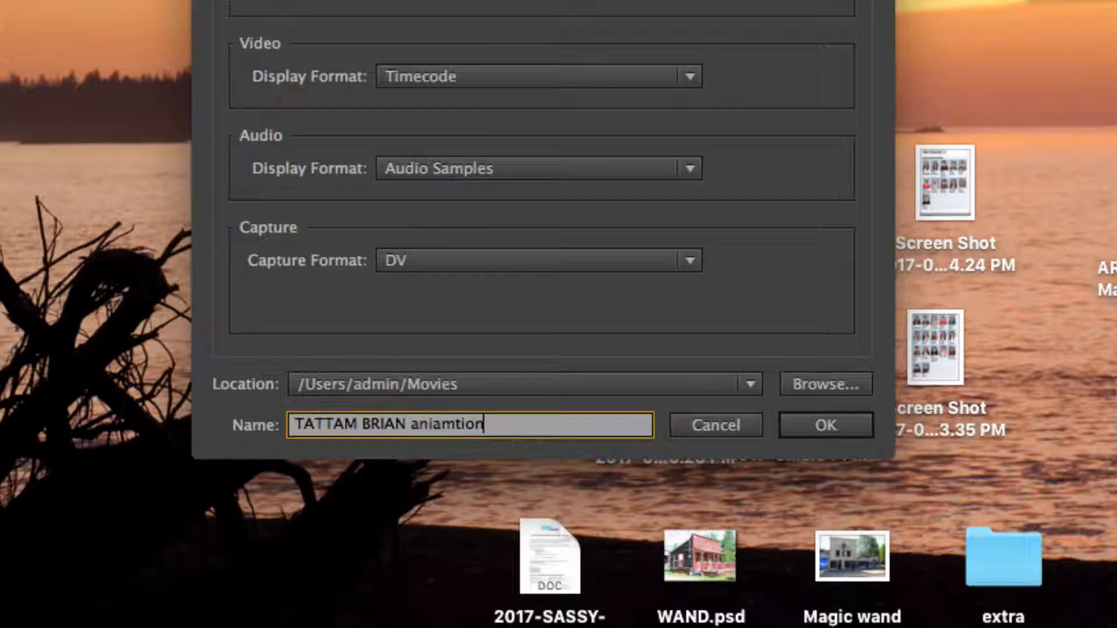
{"action": "type", "text": "1"}
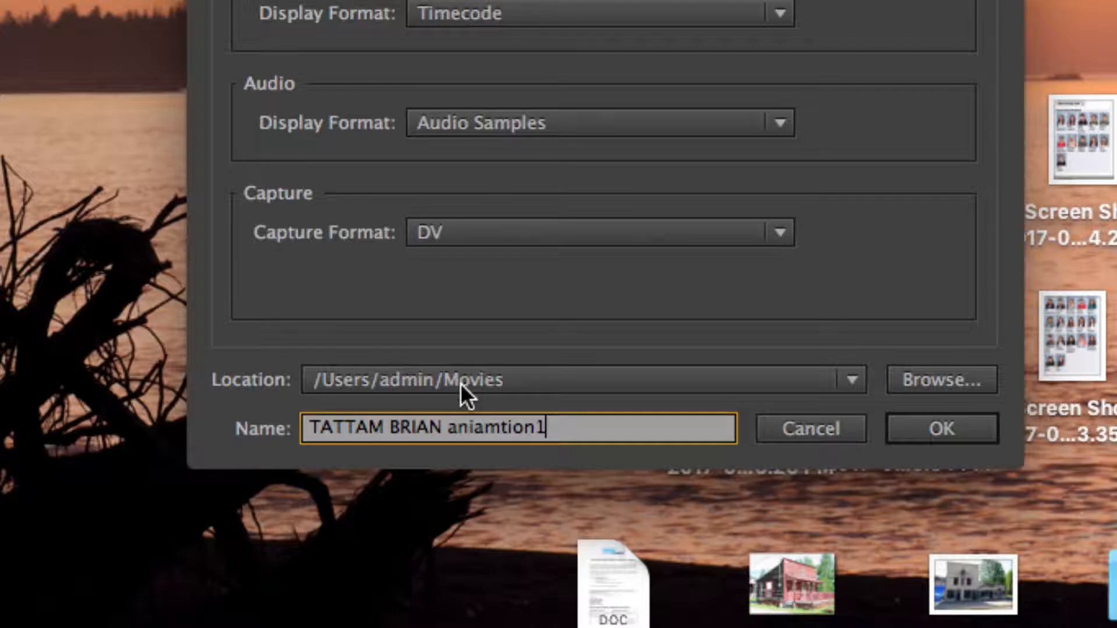
- Set the project location to the Movies folder and create the project
{"action": "left_click", "coordinate": [486, 382]}
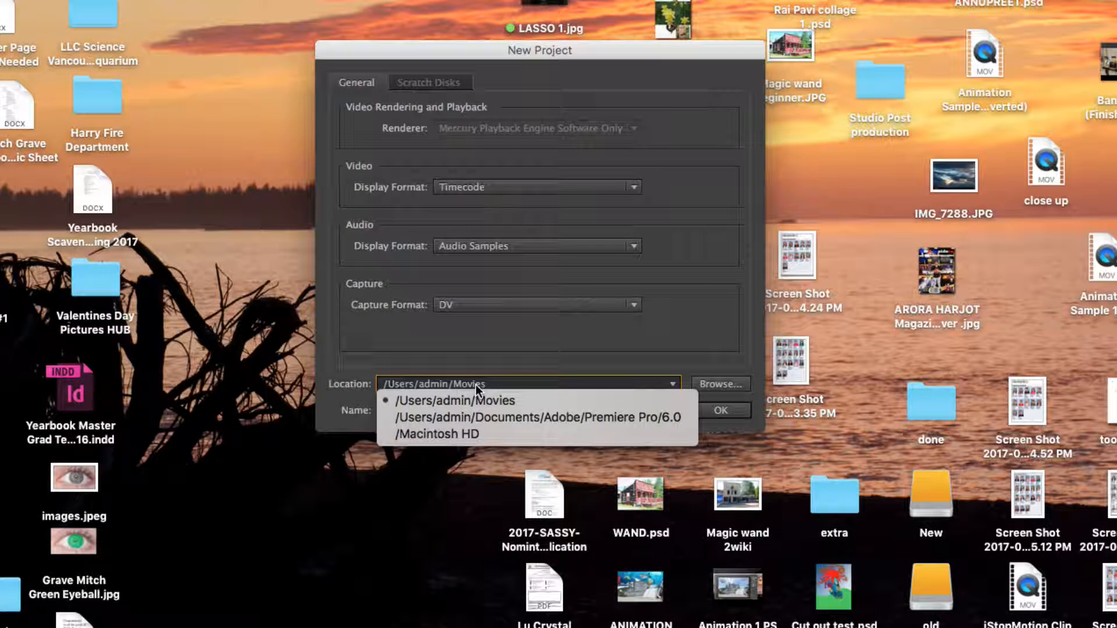
{"action": "left_click", "coordinate": [752, 365]}
{"action": "left_click", "coordinate": [734, 383]}
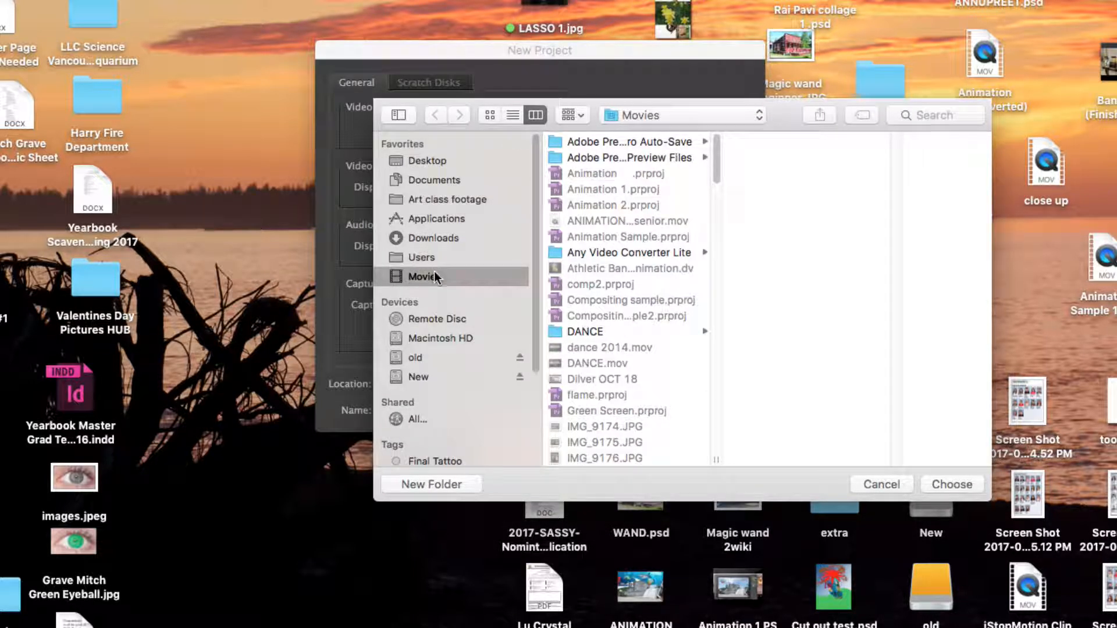
{"action": "left_click", "coordinate": [881, 485]}
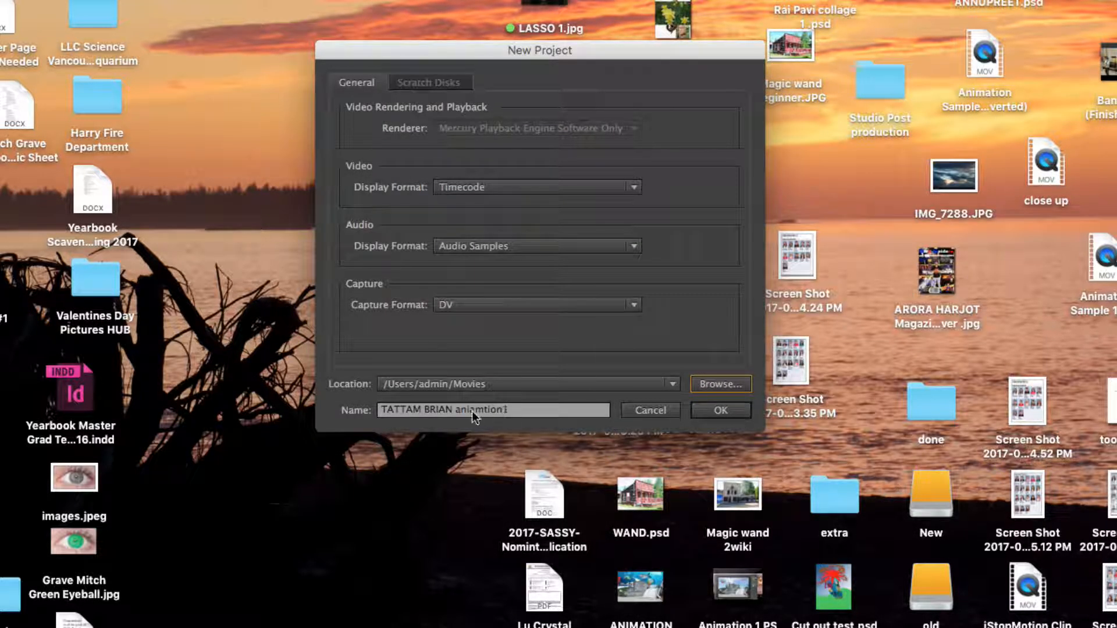
{"action": "left_click", "coordinate": [718, 410]}
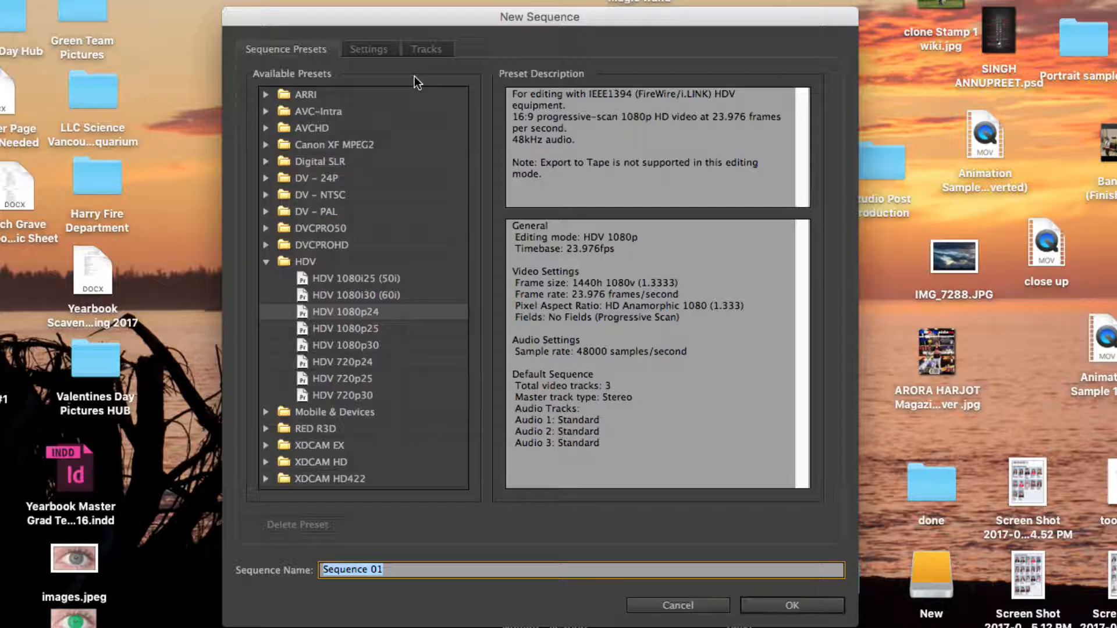
- Create Sequence 01 from the HDV 1080p24 preset in the HDV presets group
{"action": "left_click", "coordinate": [266, 262]}
{"action": "left_click", "coordinate": [267, 262]}
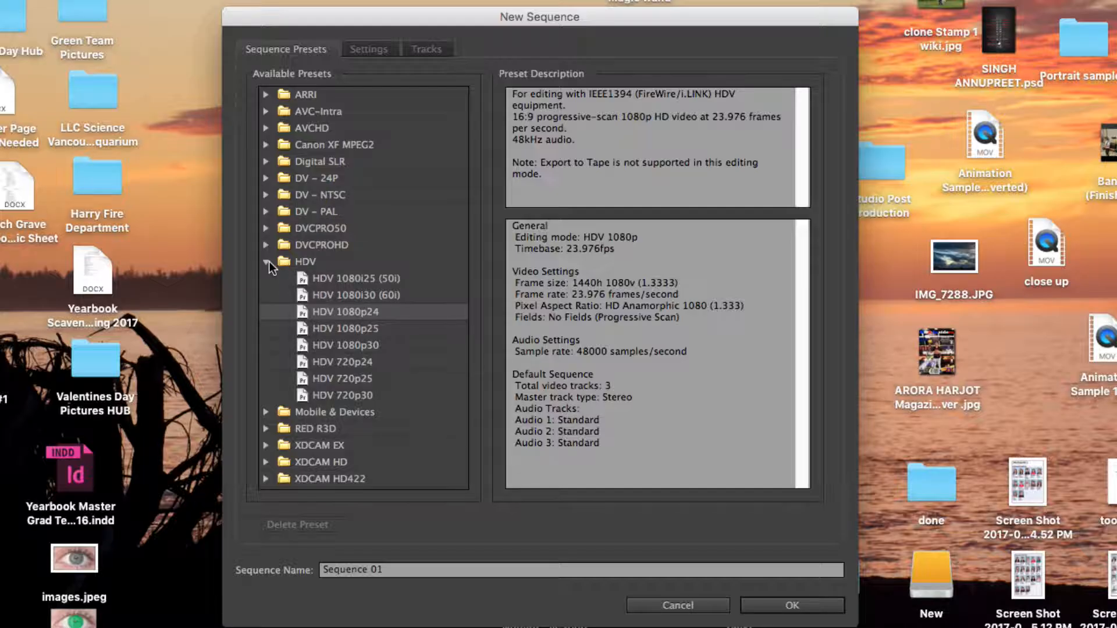
{"action": "left_click", "coordinate": [267, 261]}
{"action": "left_click", "coordinate": [266, 245]}
{"action": "left_click", "coordinate": [265, 228]}
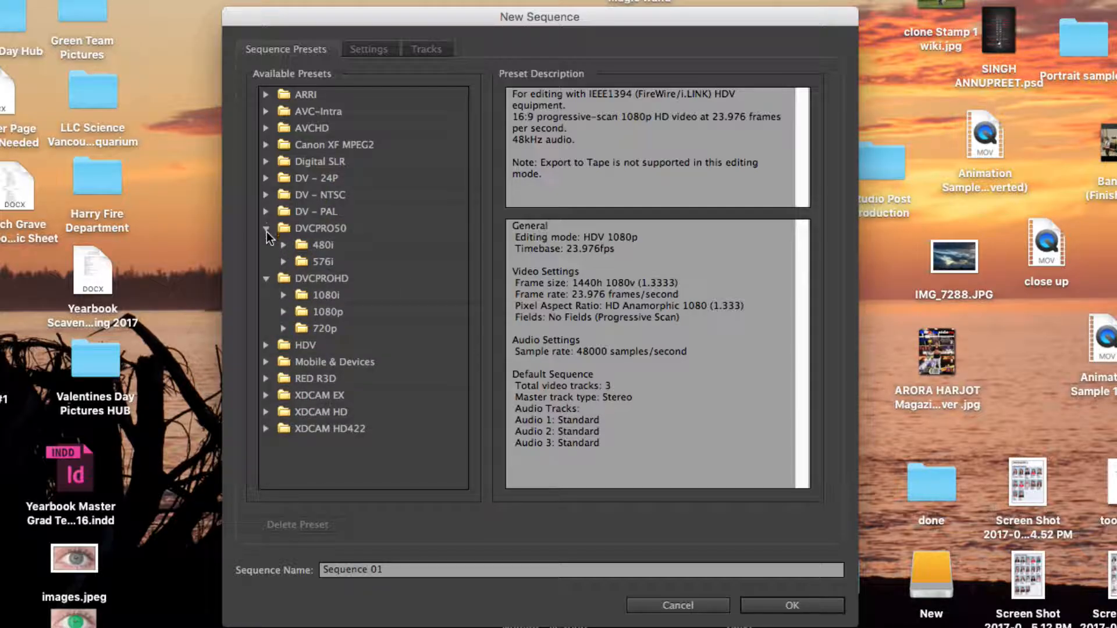
{"action": "left_click", "coordinate": [266, 228]}
{"action": "left_click", "coordinate": [265, 245]}
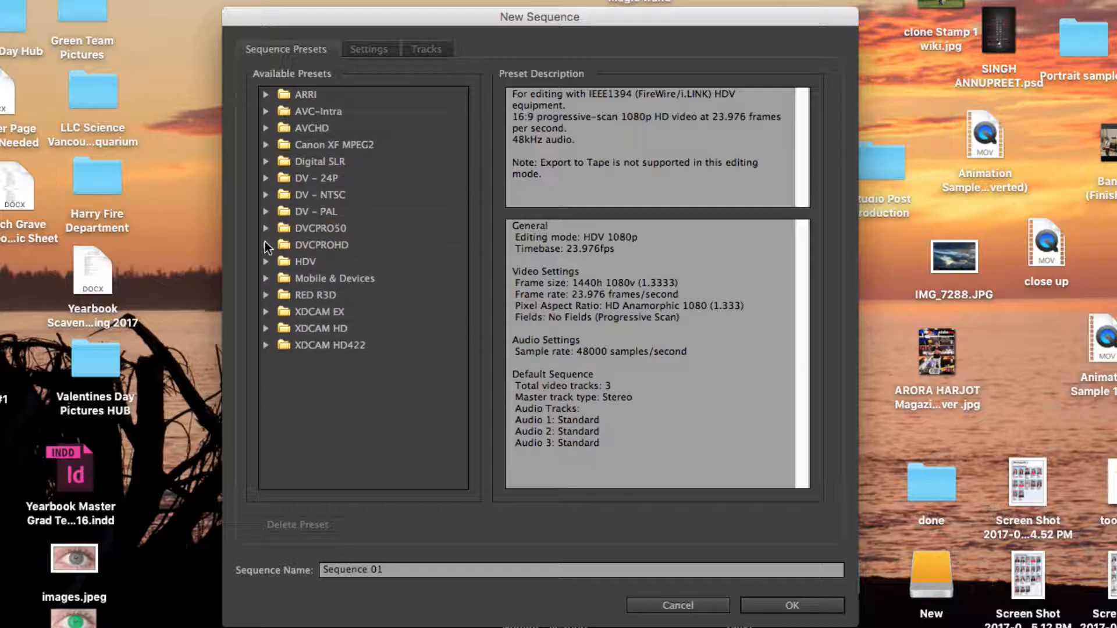
{"action": "left_click", "coordinate": [266, 262]}
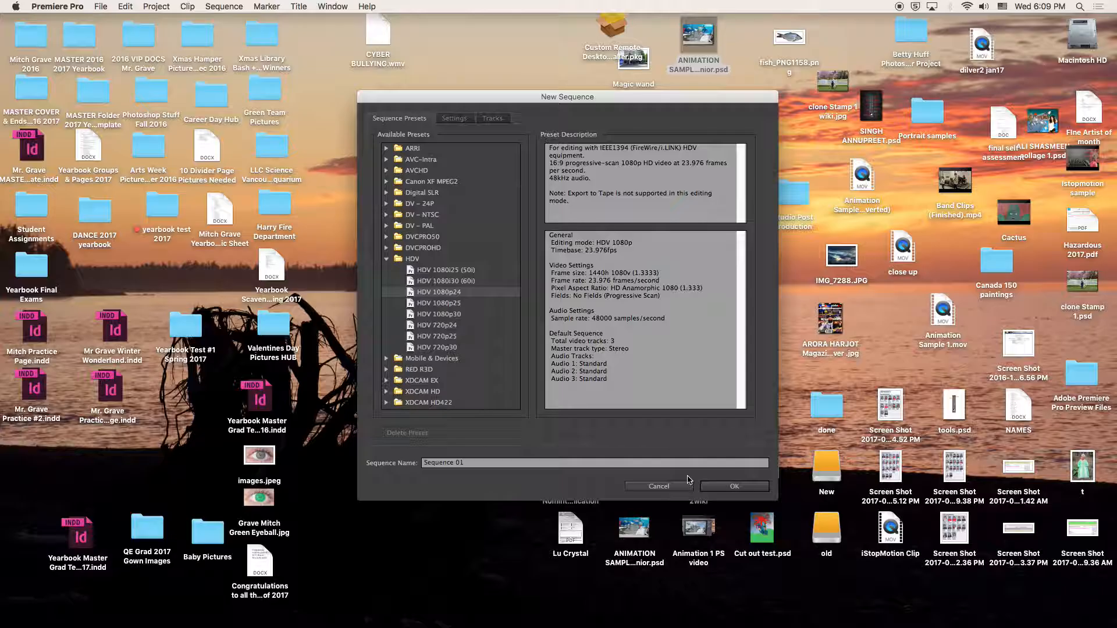
{"action": "left_click", "coordinate": [734, 487]}
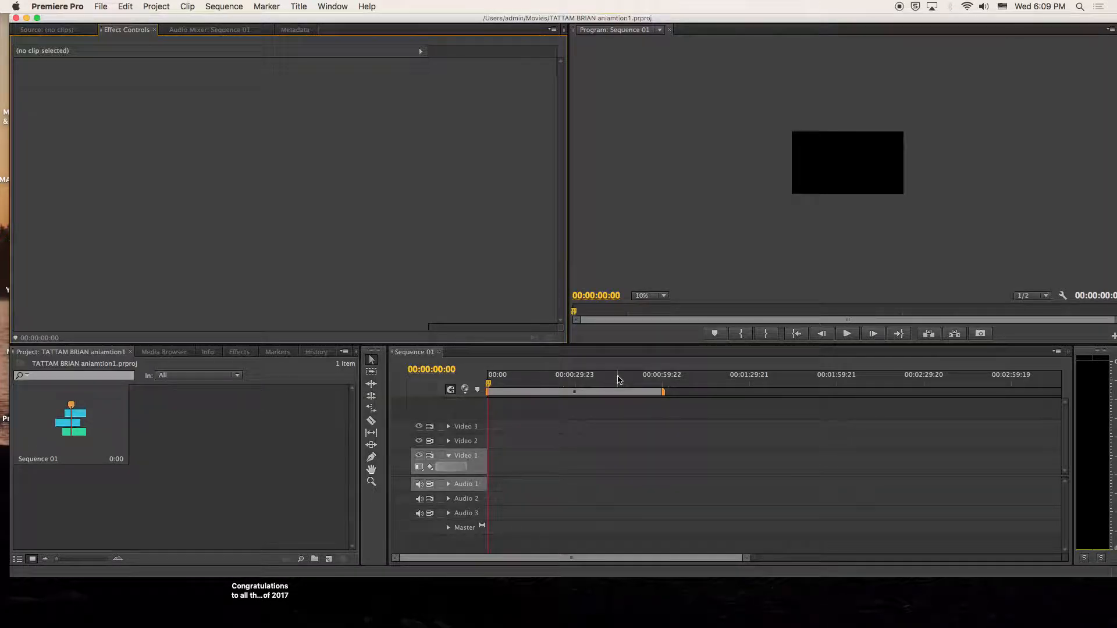
- Import ANIMATION SAMPLE Photoshop 2017 senior.mov from the Movies folder into the project
{"action": "left_click", "coordinate": [97, 7]}
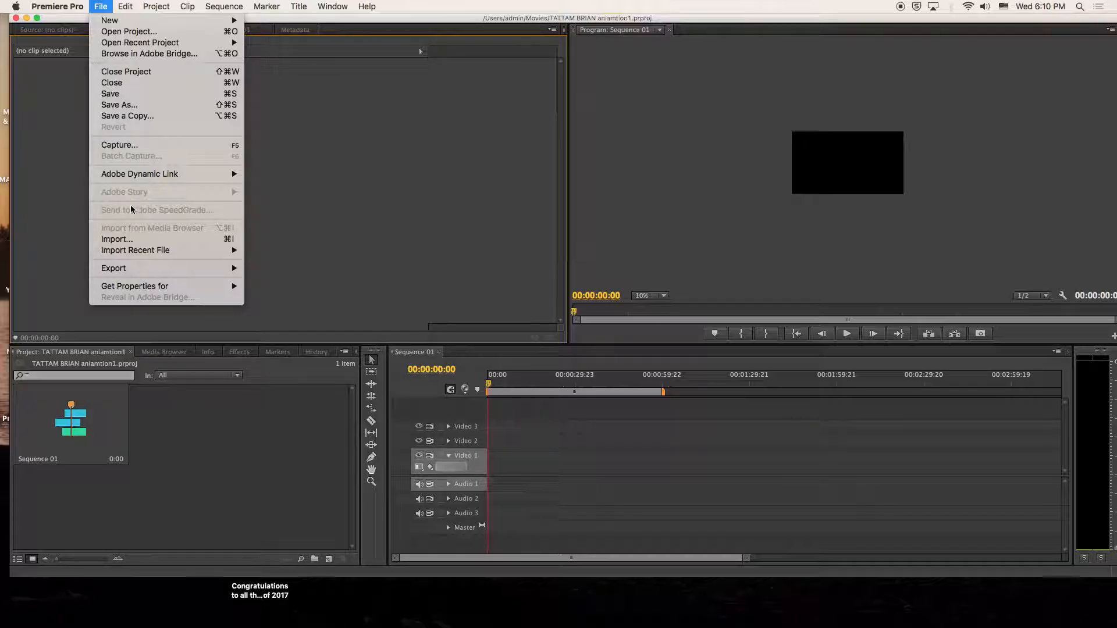
{"action": "left_click", "coordinate": [127, 241]}
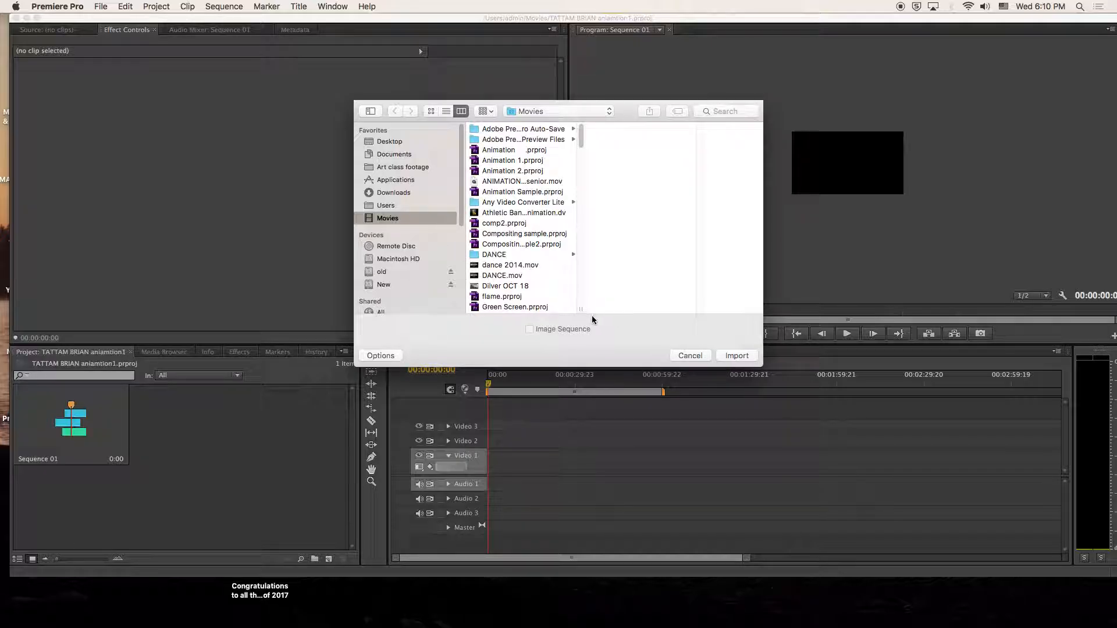
{"action": "left_click_drag", "start_coordinate": [580, 309], "coordinate": [613, 309]}
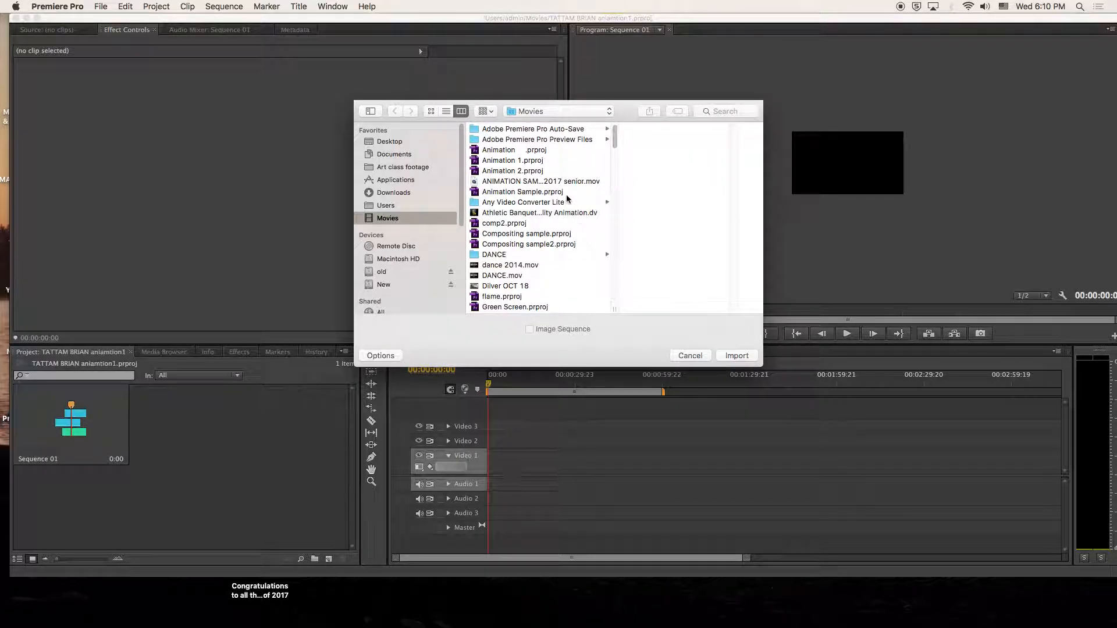
{"action": "scroll", "coordinate": [567, 199], "scroll_direction": "up", "scroll_amount": 1}
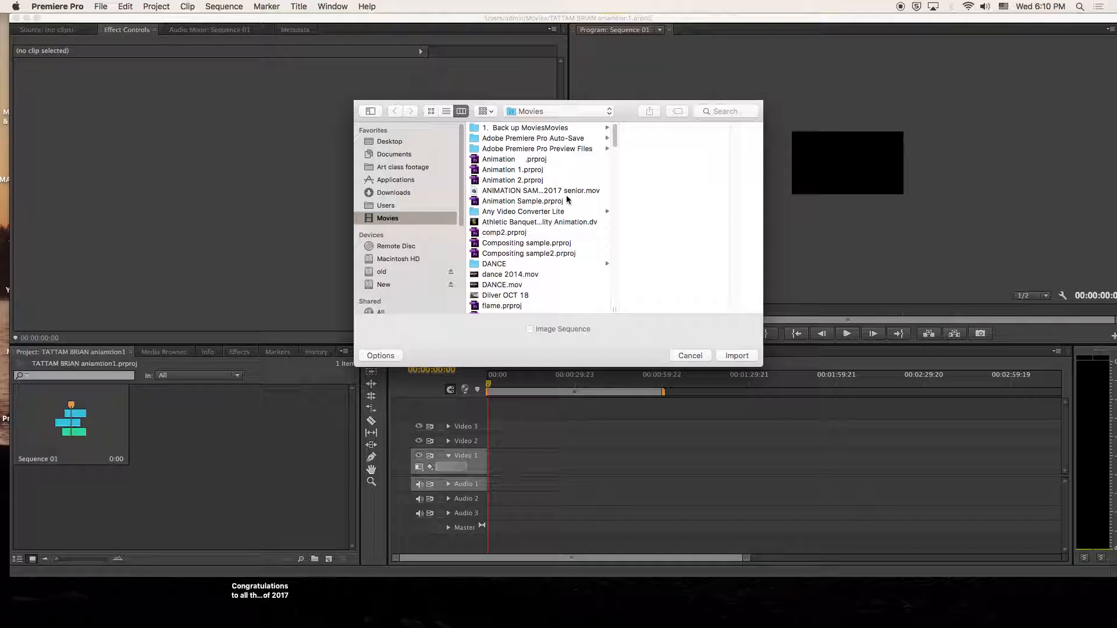
{"action": "left_click_drag", "start_coordinate": [614, 309], "coordinate": [670, 309]}
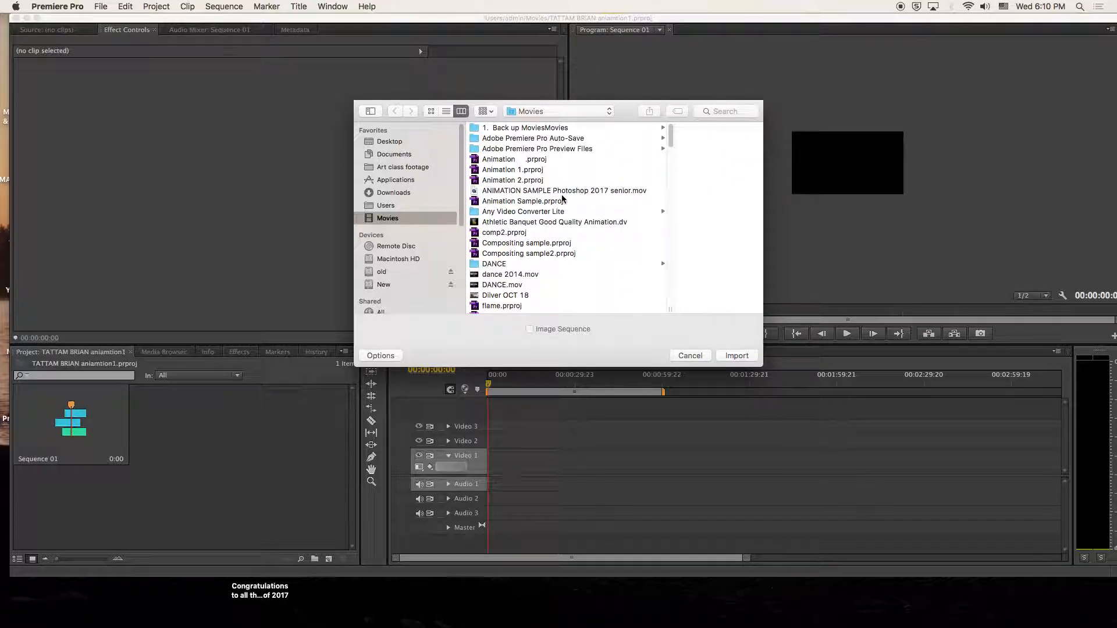
{"action": "left_click", "coordinate": [583, 192]}
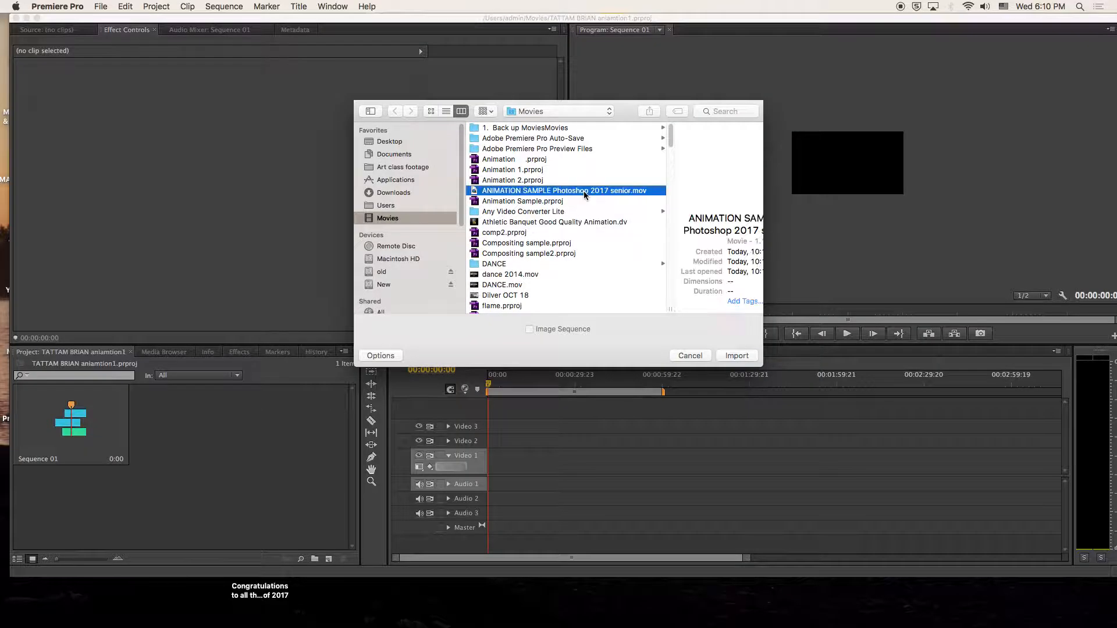
{"action": "left_click", "coordinate": [736, 356]}
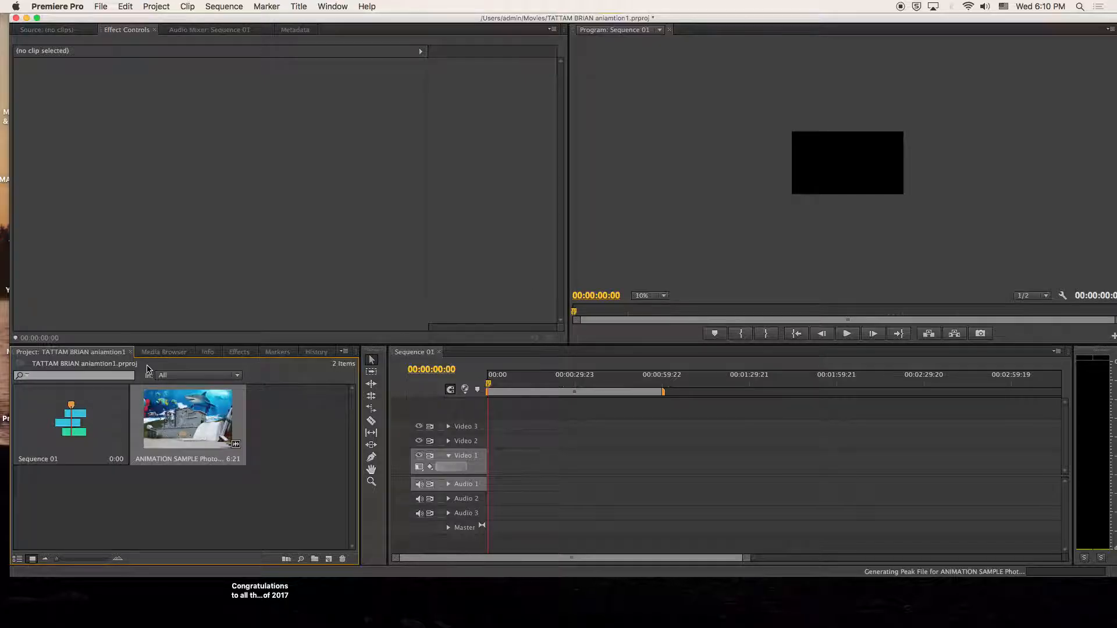
- Place the ANIMATION SAMPLE clip at the start of Sequence 01, keeping existing sequence settings
{"action": "left_click", "coordinate": [164, 351]}
{"action": "left_click", "coordinate": [208, 352]}
{"action": "left_click", "coordinate": [275, 353]}
{"action": "left_click", "coordinate": [316, 352]}
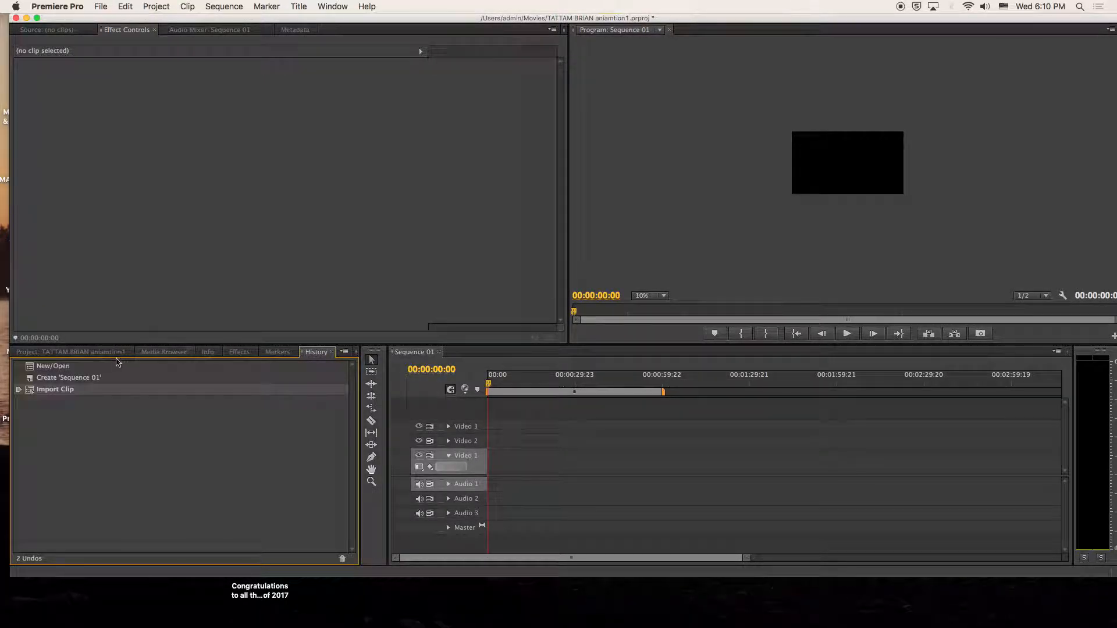
{"action": "left_click", "coordinate": [71, 352]}
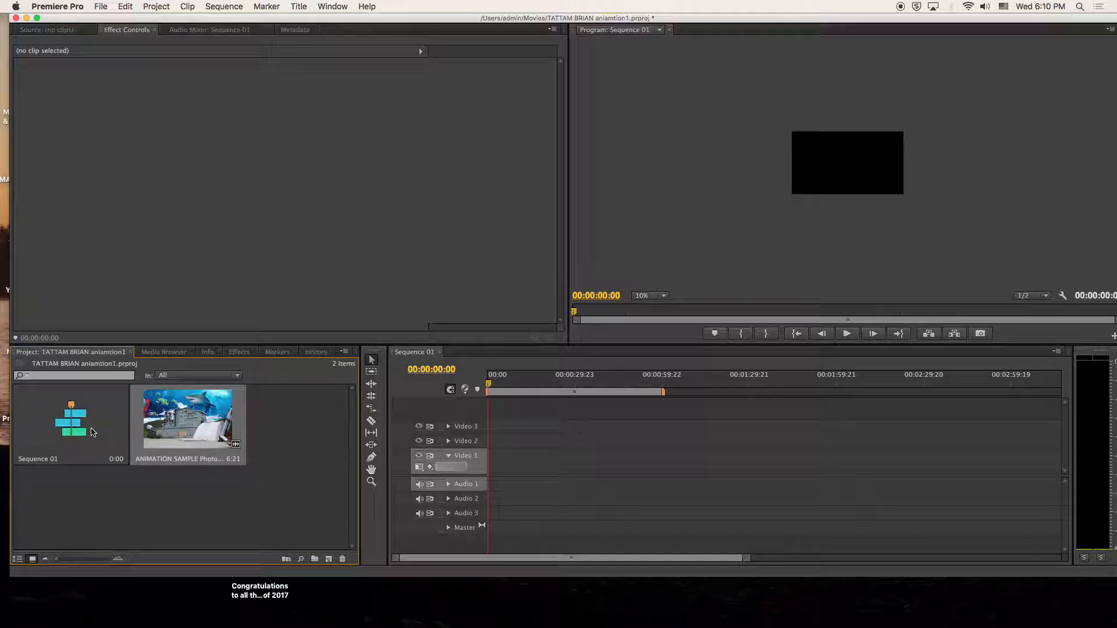
{"action": "left_click_drag", "start_coordinate": [187, 427], "coordinate": [491, 457]}
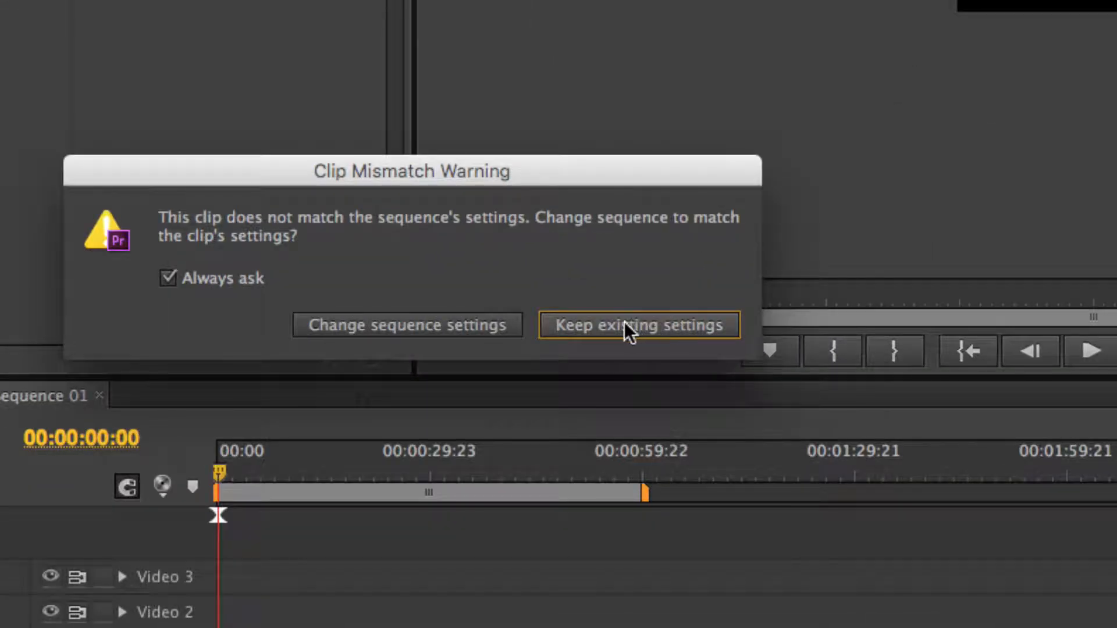
{"action": "left_click", "coordinate": [619, 324]}
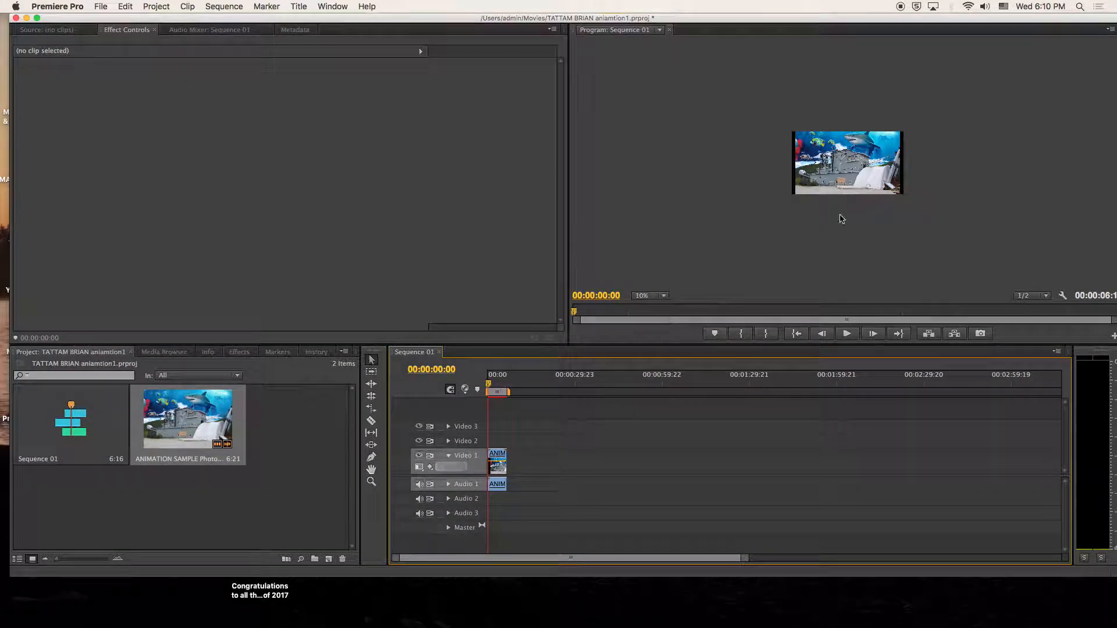
{"action": "left_click", "coordinate": [663, 295]}
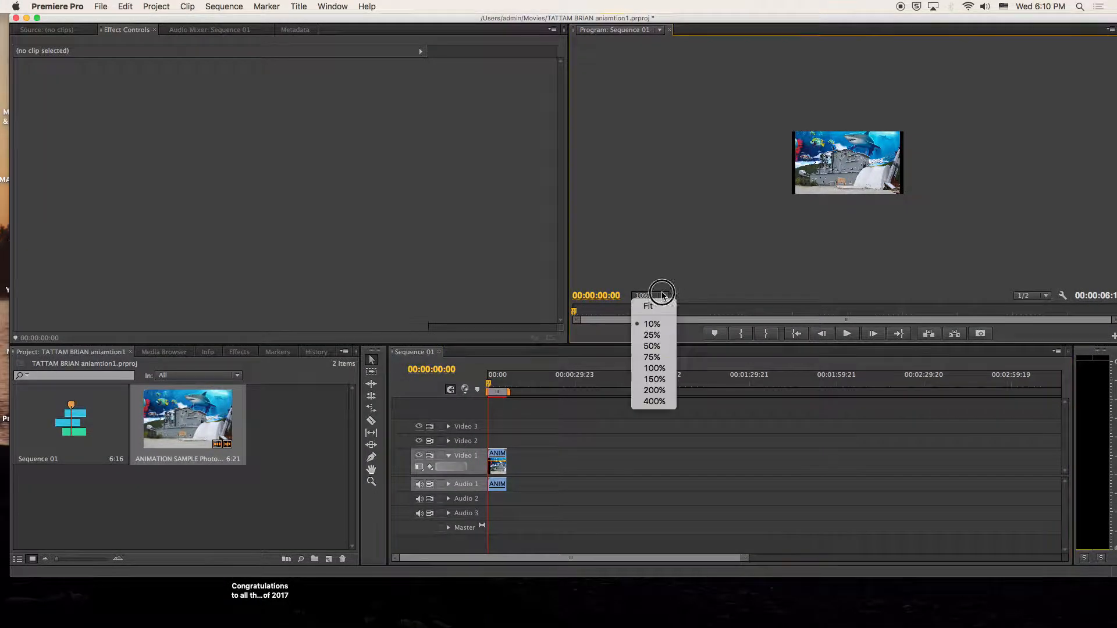
- Set the Program monitor to 25% and scale the clip slightly down within the frame
{"action": "left_click", "coordinate": [652, 335]}
{"action": "left_click", "coordinate": [854, 147]}
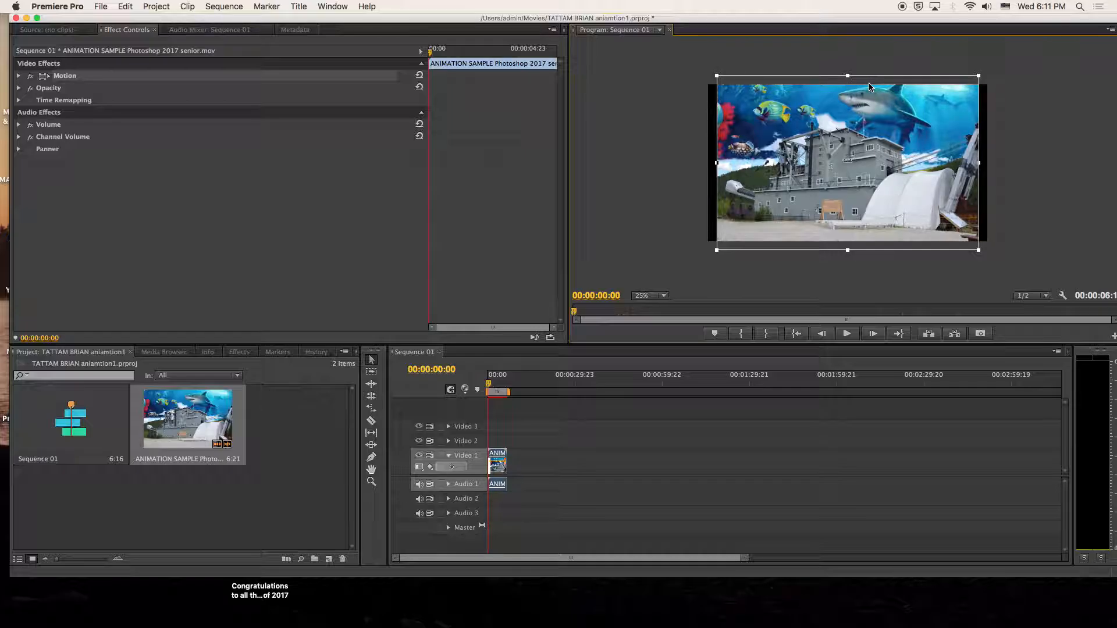
{"action": "left_click_drag", "start_coordinate": [717, 250], "coordinate": [730, 241]}
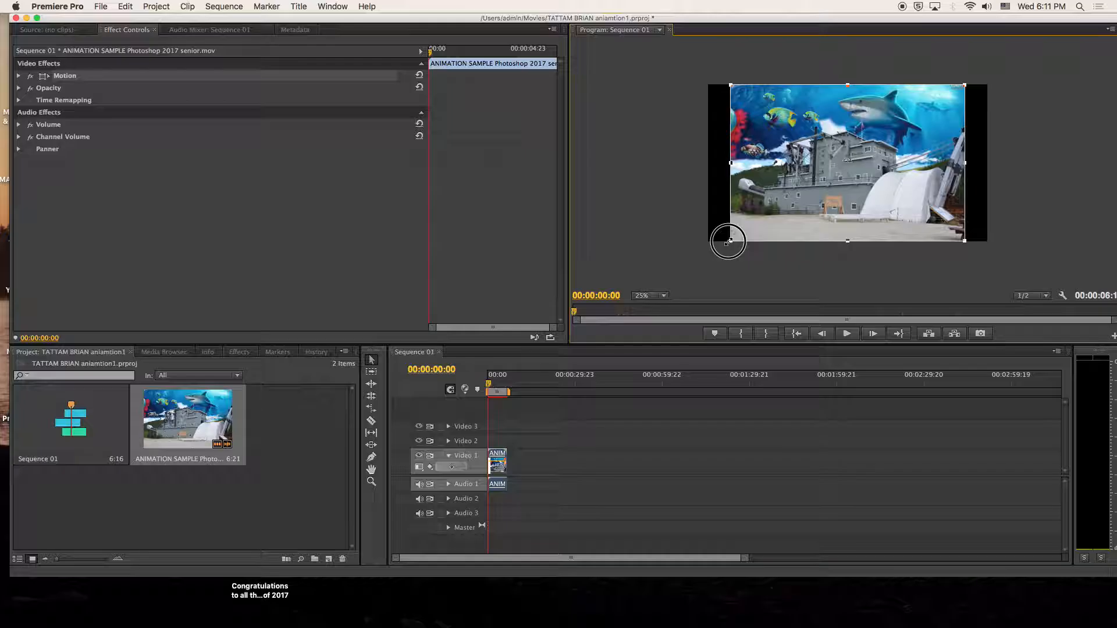
{"action": "mouse_move", "coordinate": [727, 242]}
{"action": "left_mouse_down"}
{"action": "mouse_move", "coordinate": [686, 267]}
{"action": "mouse_move", "coordinate": [729, 239]}
{"action": "left_mouse_up"}
{"action": "left_click", "coordinate": [723, 270]}
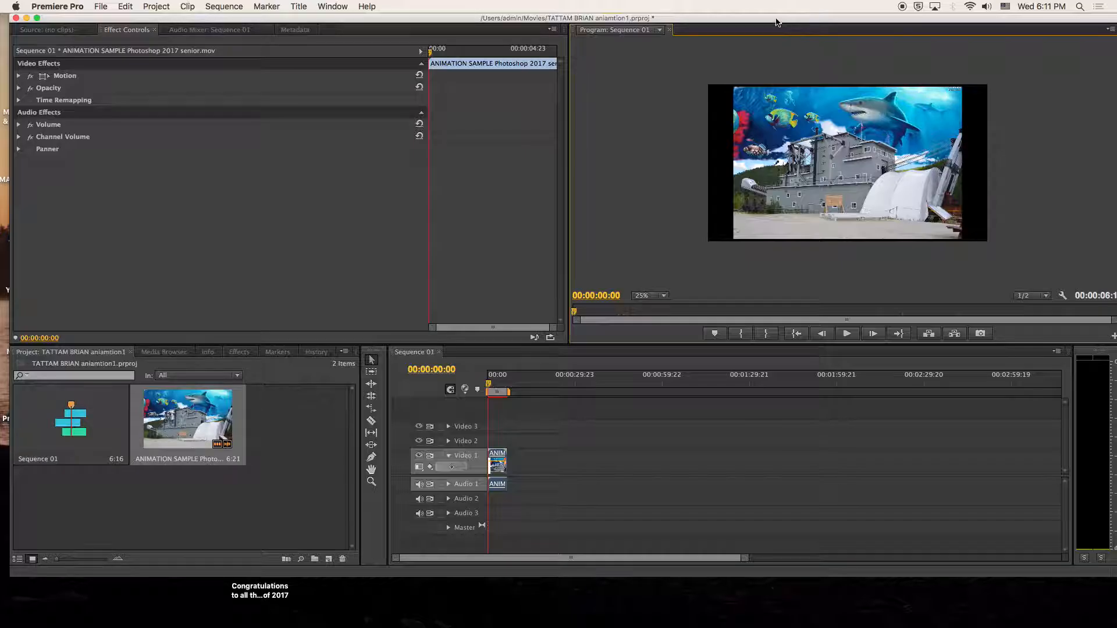
- Save the project and render the entire work area of Sequence 01
{"action": "left_click", "coordinate": [100, 7]}
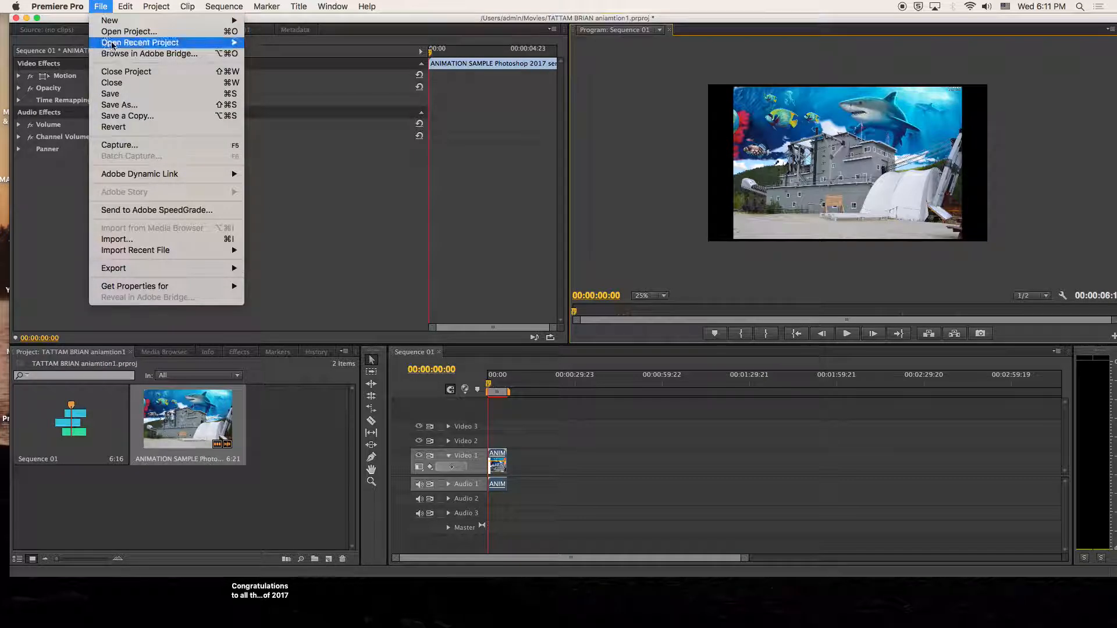
{"action": "left_click", "coordinate": [131, 95]}
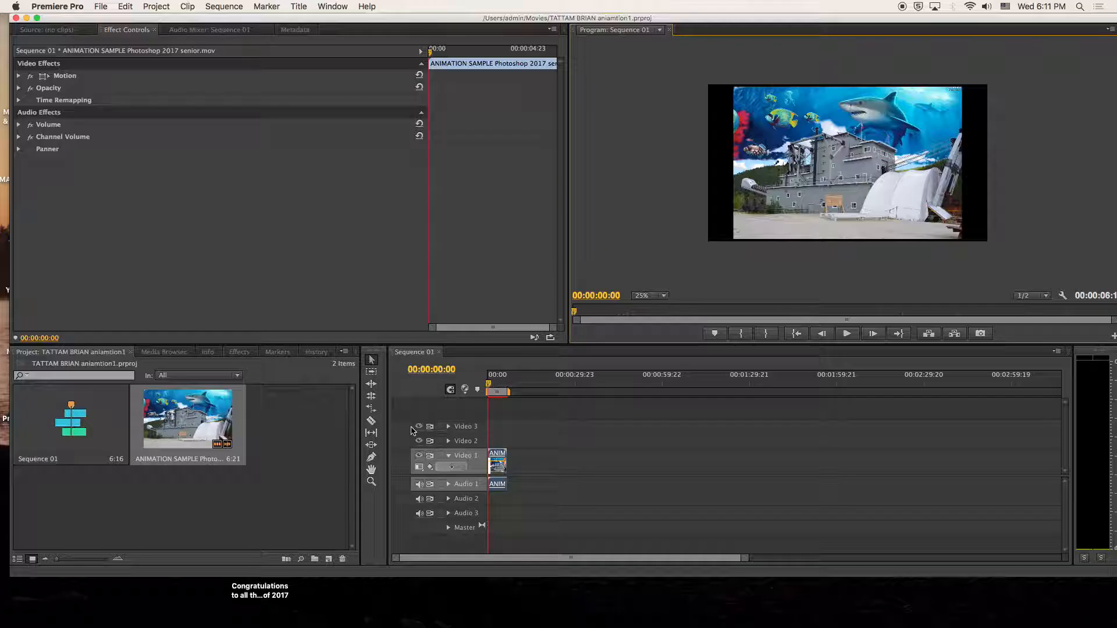
{"action": "left_click", "coordinate": [220, 6]}
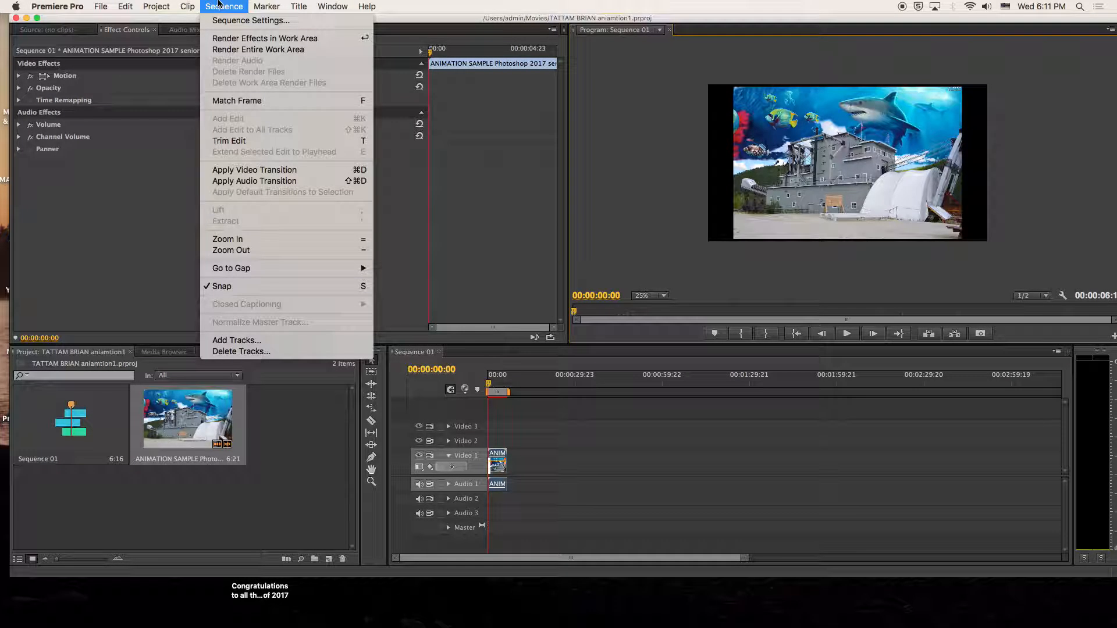
{"action": "left_click", "coordinate": [233, 49]}
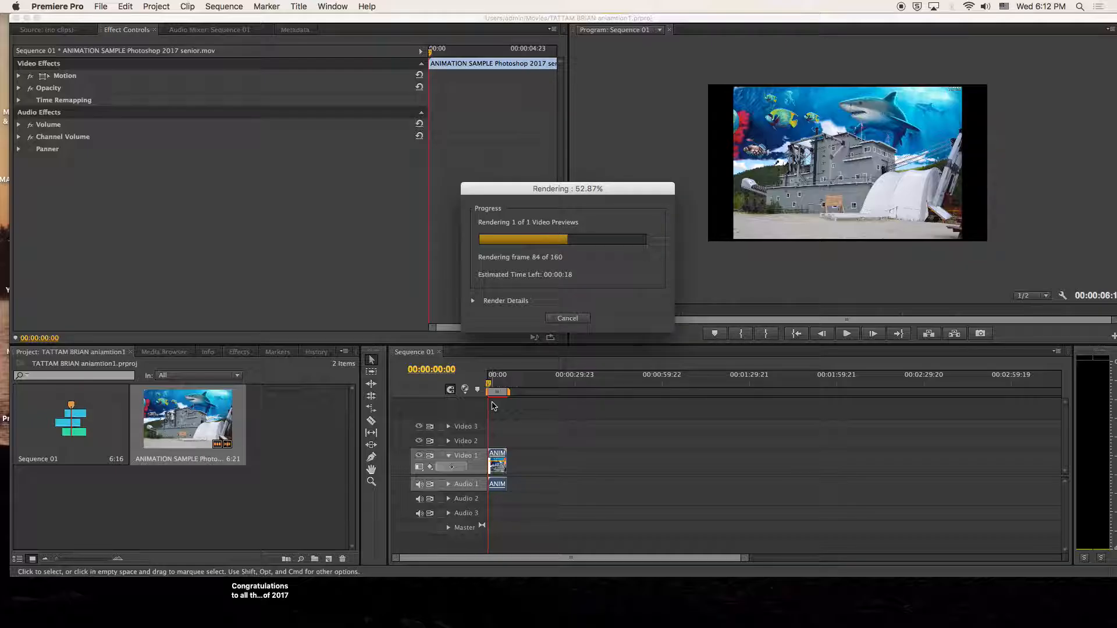
{"action": "left_click", "coordinate": [473, 301]}
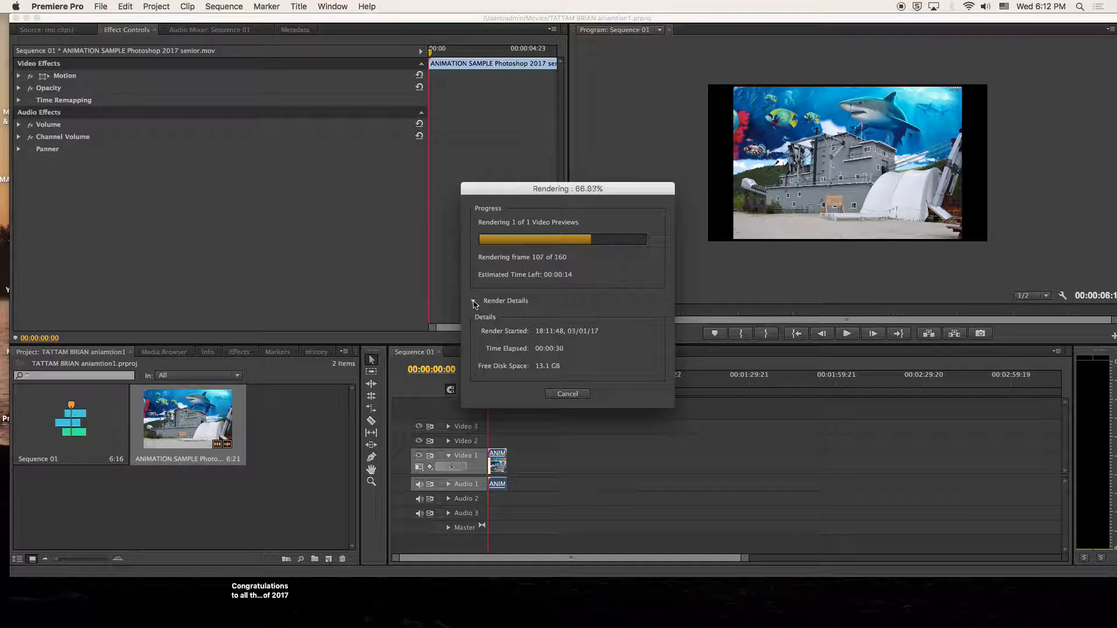
{"action": "left_click", "coordinate": [474, 301]}
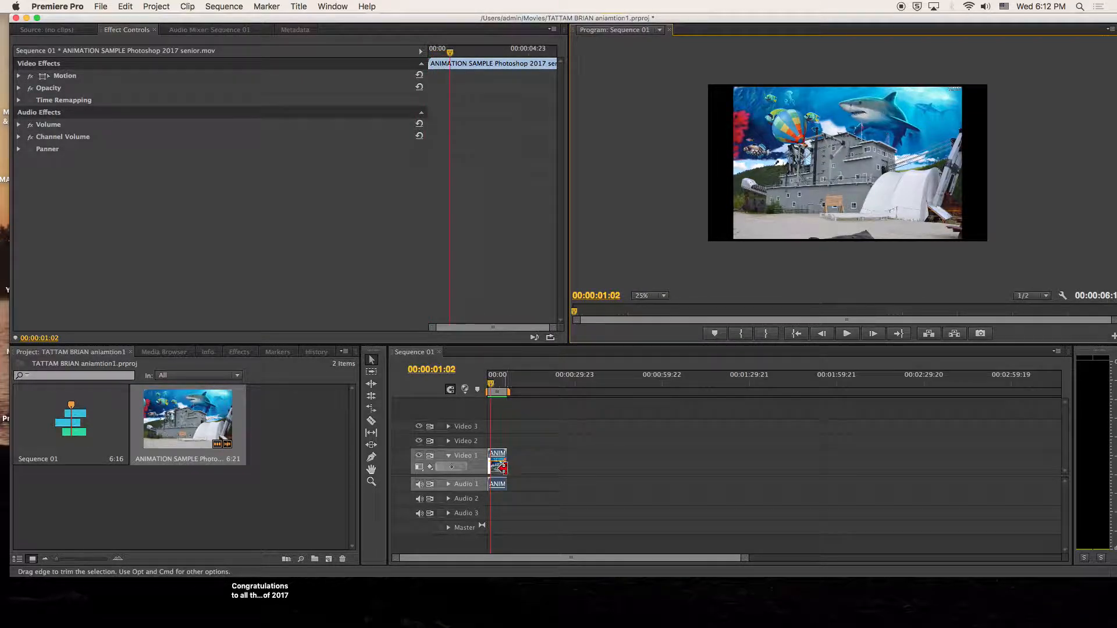
- Zoom the timeline in on the clip and unlink its audio from the video
{"action": "left_click", "coordinate": [372, 482]}
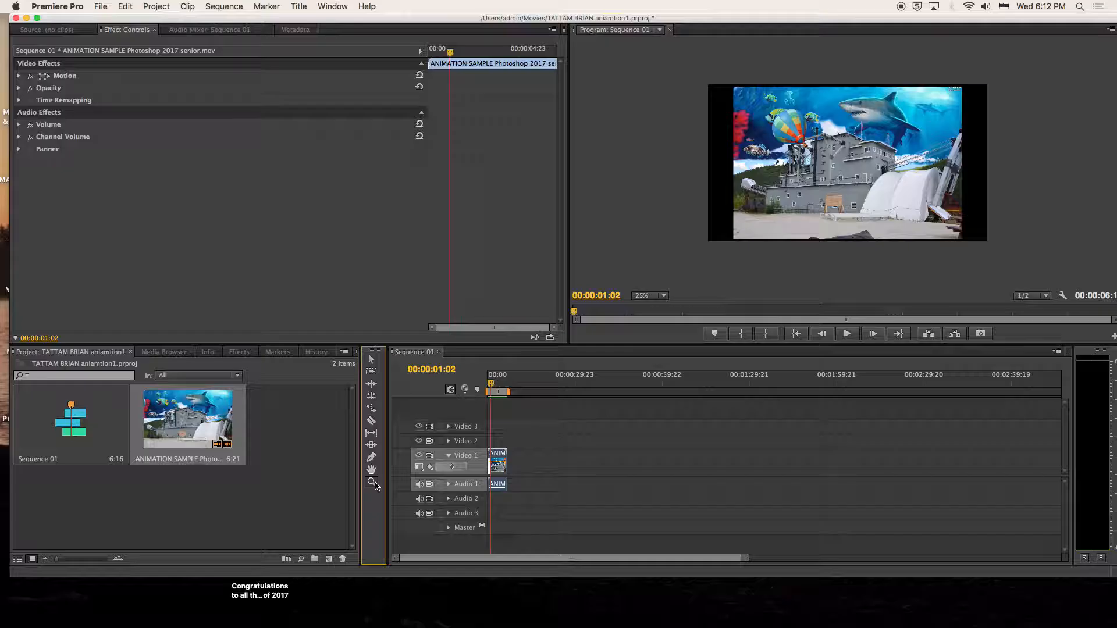
{"action": "left_click", "coordinate": [507, 465]}
{"action": "left_click", "coordinate": [513, 469]}
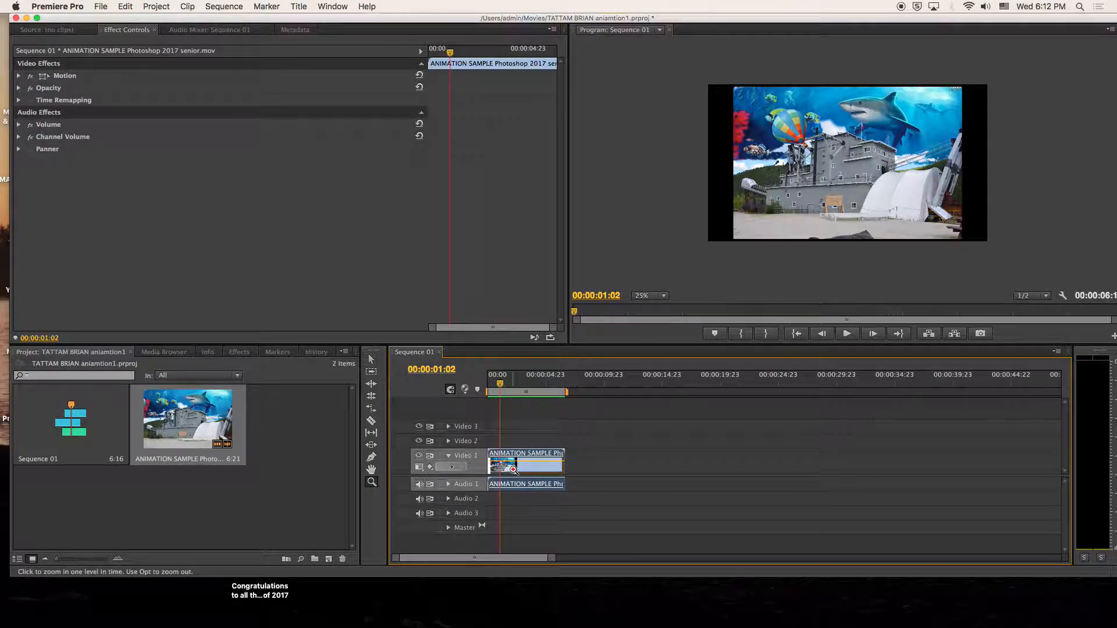
{"action": "left_click", "coordinate": [513, 470]}
{"action": "left_click", "coordinate": [514, 470]}
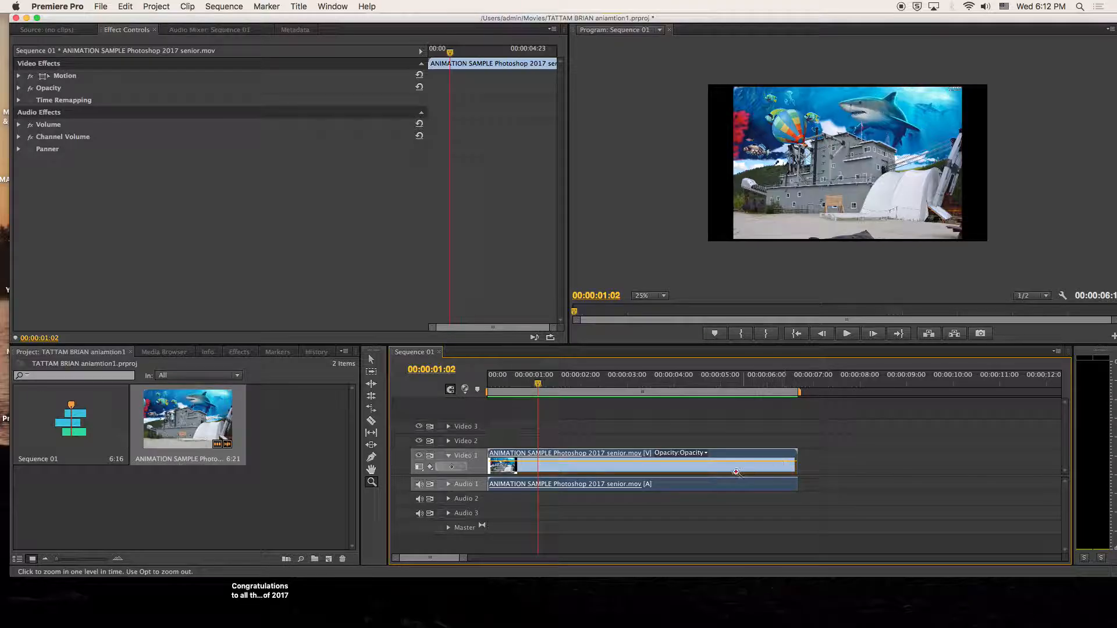
{"action": "left_click", "coordinate": [371, 359]}
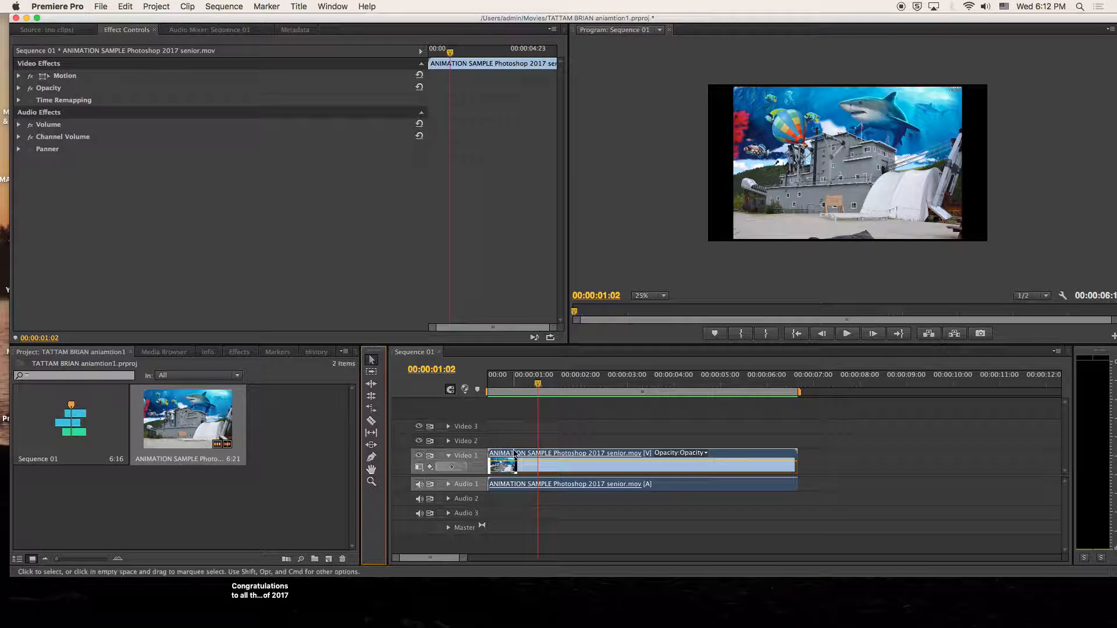
{"action": "left_click", "coordinate": [559, 488]}
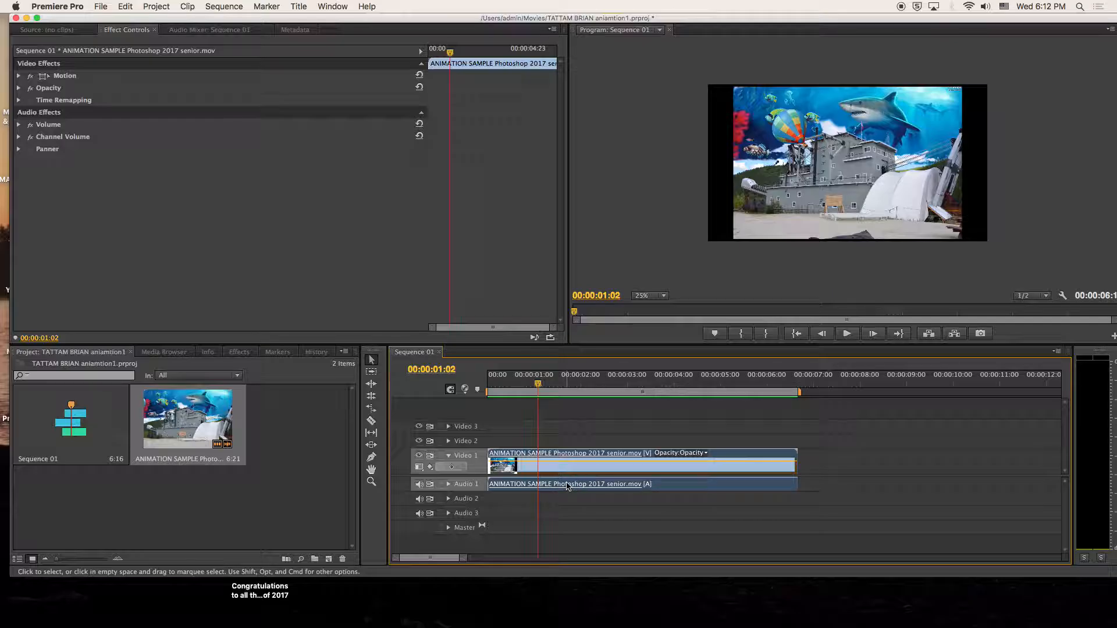
{"action": "right_click", "coordinate": [567, 487]}
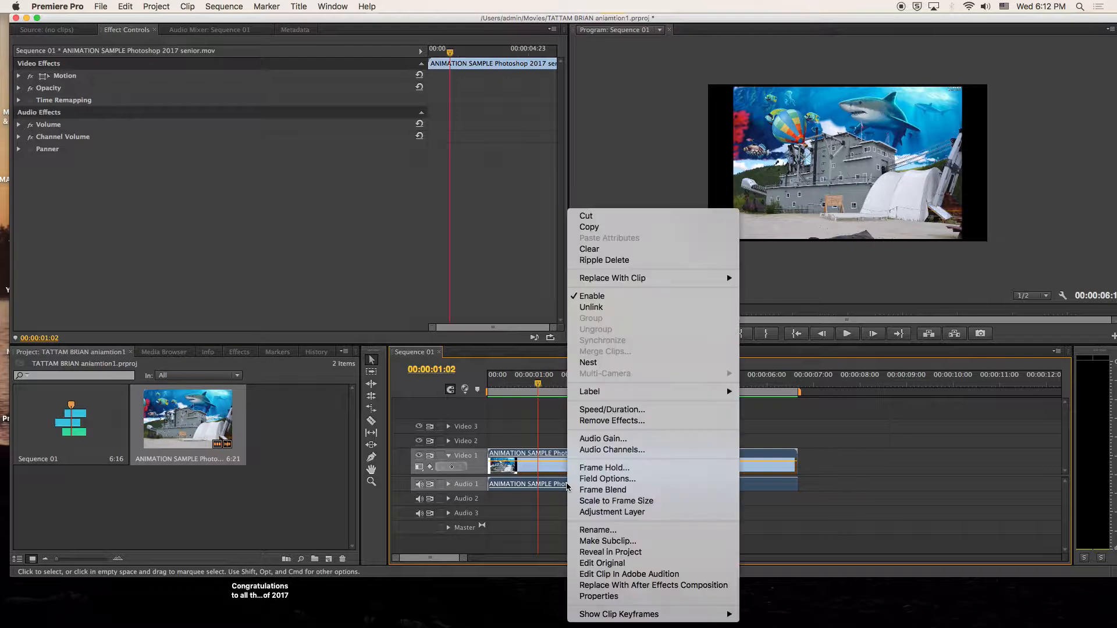
{"action": "left_click", "coordinate": [604, 306]}
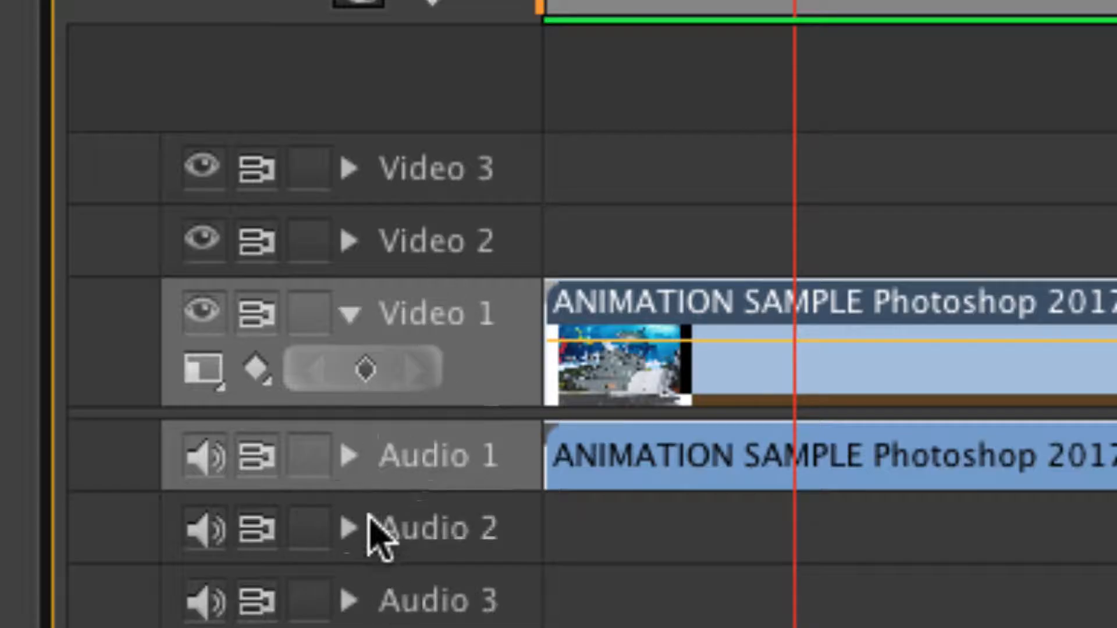
- Delete the unlinked audio from Audio 1 and return the playhead to 00:00:00:00
{"action": "left_click", "coordinate": [349, 456]}
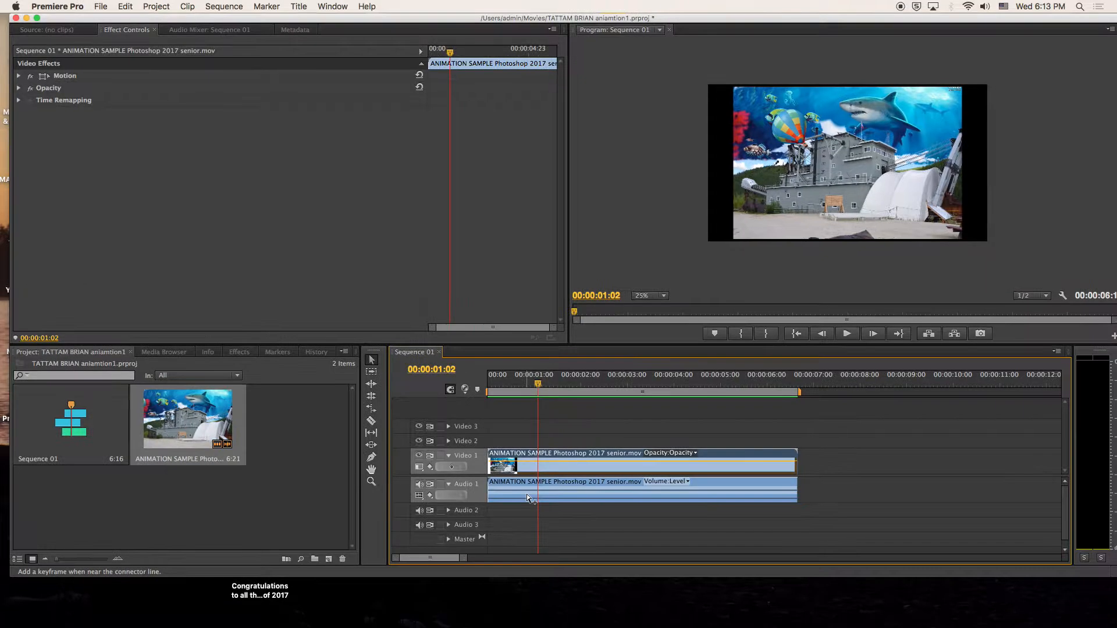
{"action": "left_click", "coordinate": [747, 481]}
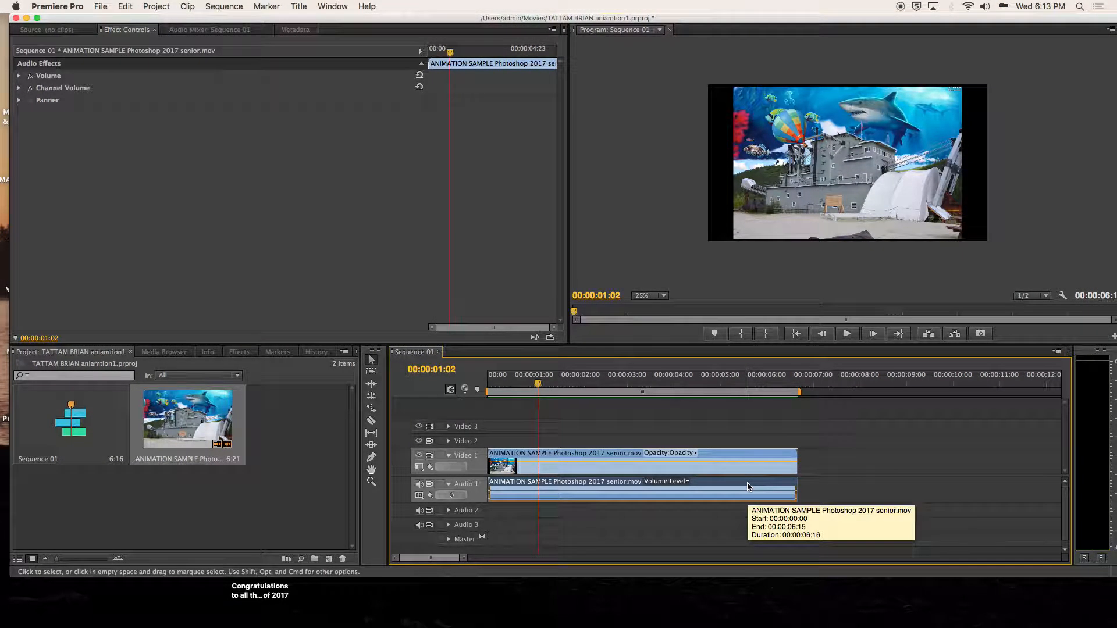
{"action": "key", "text": "Delete"}
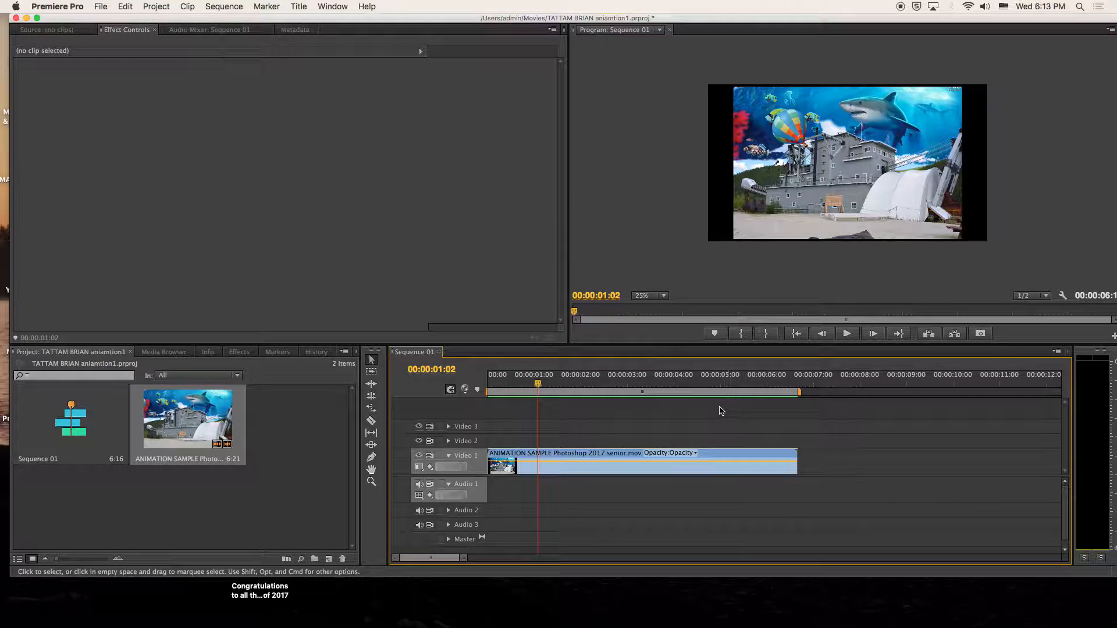
{"action": "left_click_drag", "start_coordinate": [541, 388], "coordinate": [489, 388]}
- Play the sequence, then enlarge the Program monitor preview to 50%
{"action": "key", "text": "space"}
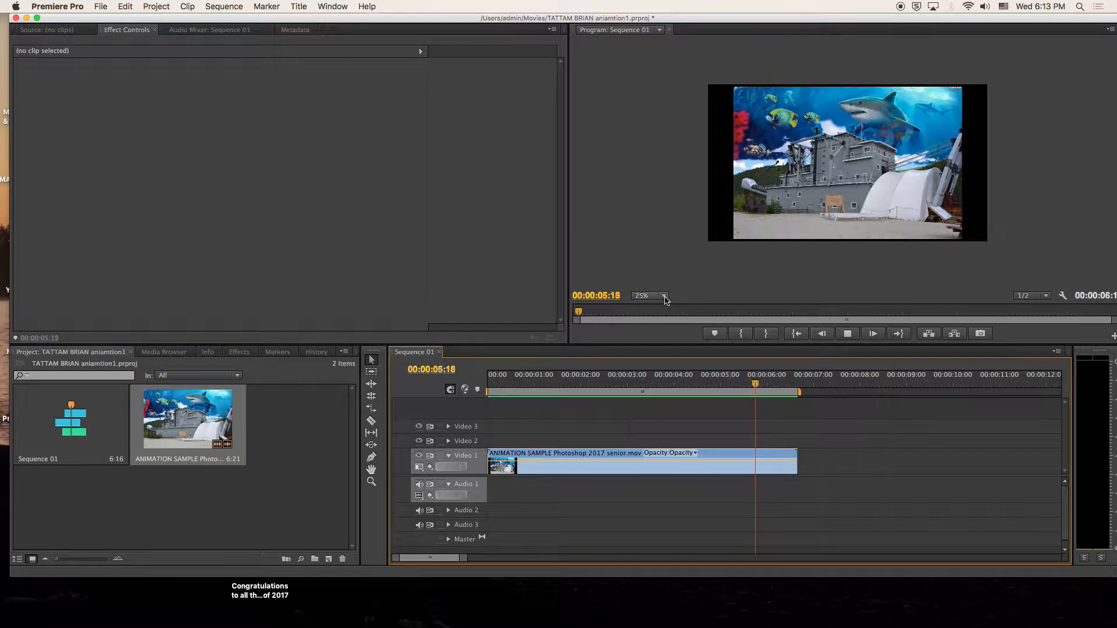
{"action": "left_click", "coordinate": [649, 295]}
{"action": "left_click", "coordinate": [656, 346]}
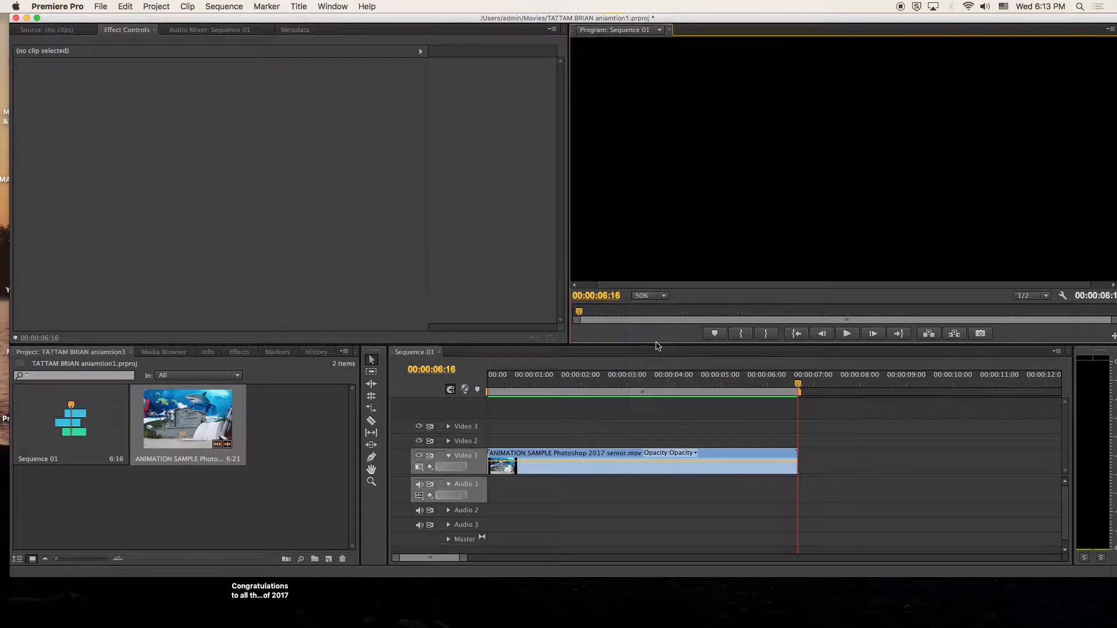
- Preview the cow entering and park the playhead at about 00:00:01:01
{"action": "left_click_drag", "start_coordinate": [797, 383], "coordinate": [557, 379]}
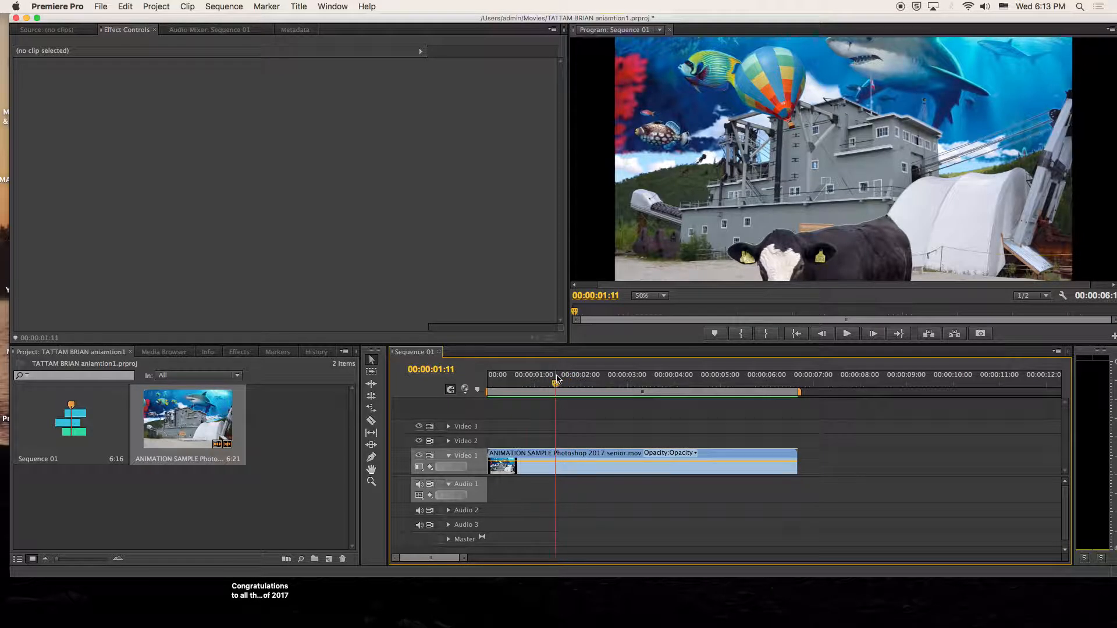
{"action": "key", "text": "space"}
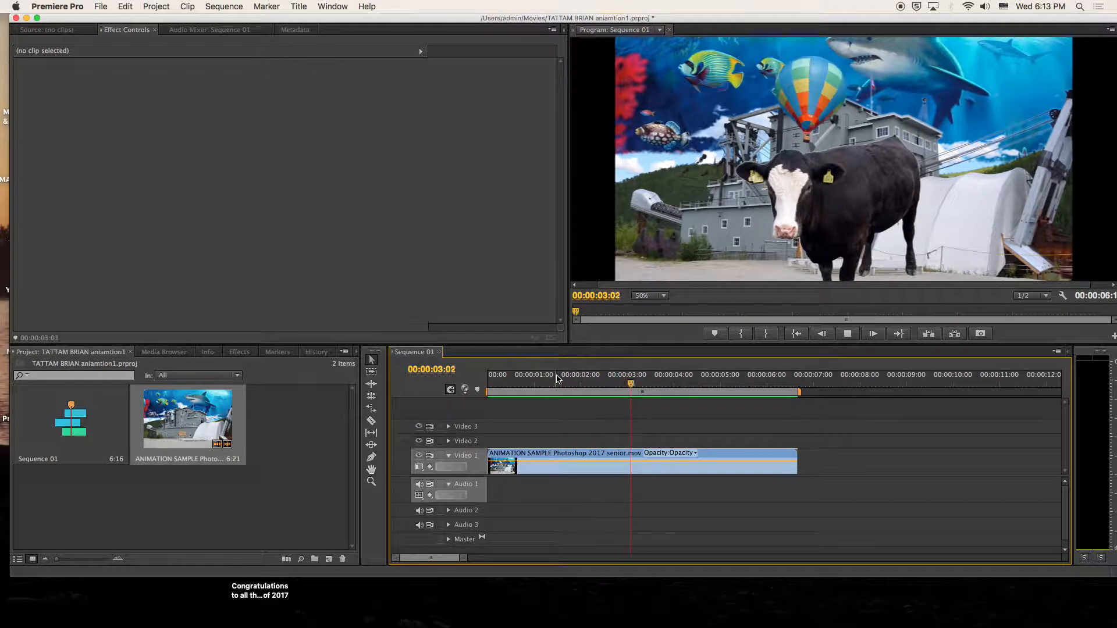
{"action": "key", "text": "space"}
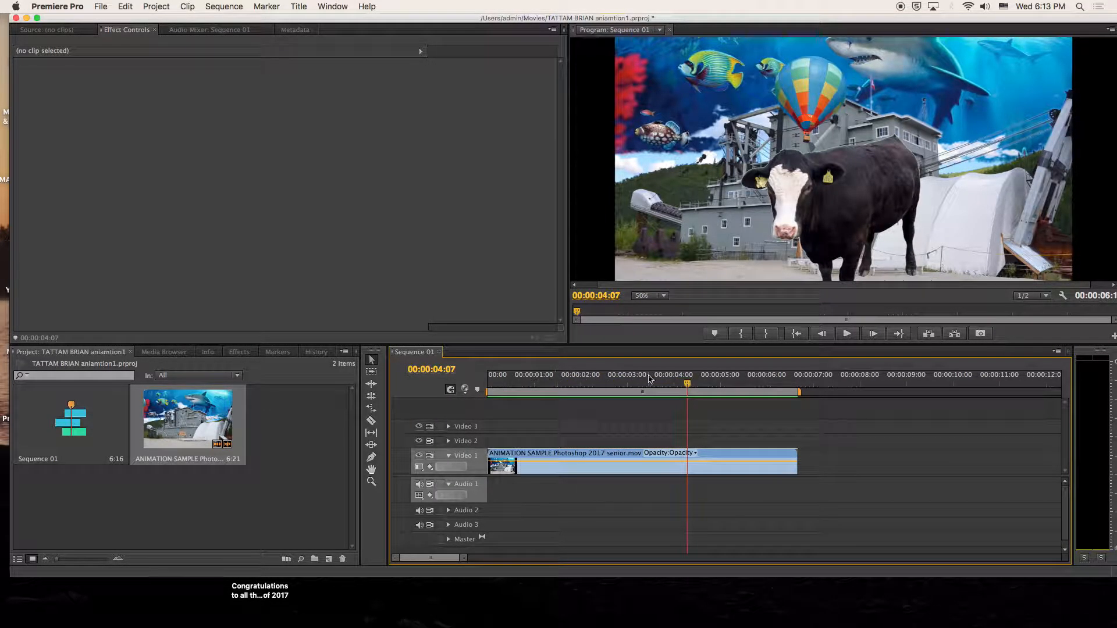
{"action": "left_click", "coordinate": [663, 384]}
{"action": "left_click_drag", "start_coordinate": [663, 384], "coordinate": [519, 381]}
{"action": "key", "text": "space"}
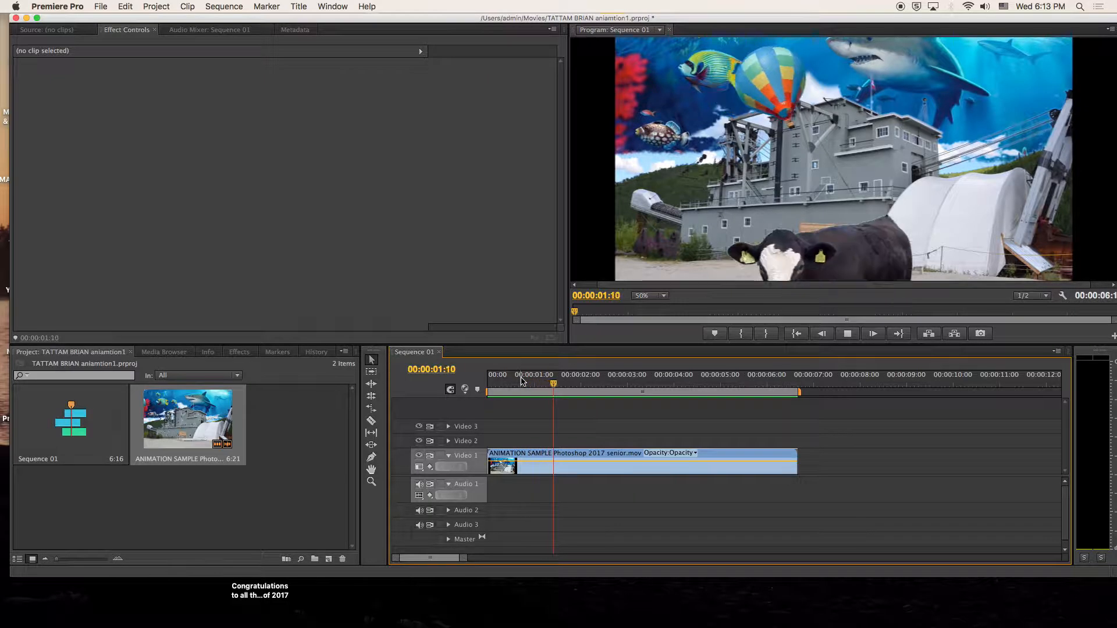
{"action": "left_click_drag", "start_coordinate": [573, 384], "coordinate": [538, 386]}
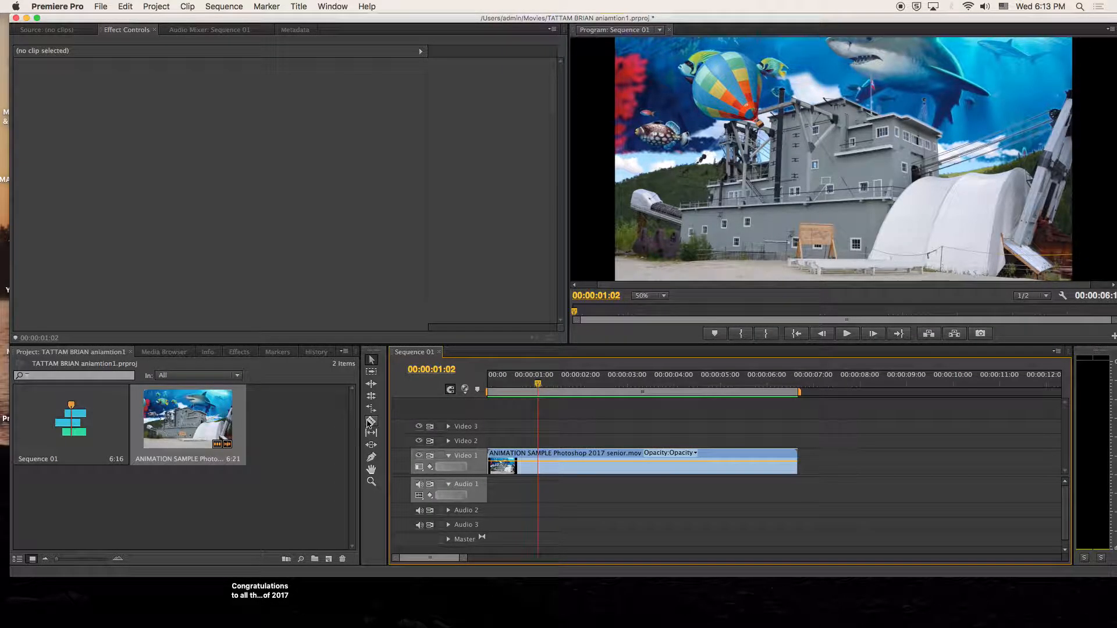
{"action": "key", "text": "space"}
{"action": "left_click_drag", "start_coordinate": [598, 386], "coordinate": [533, 389]}
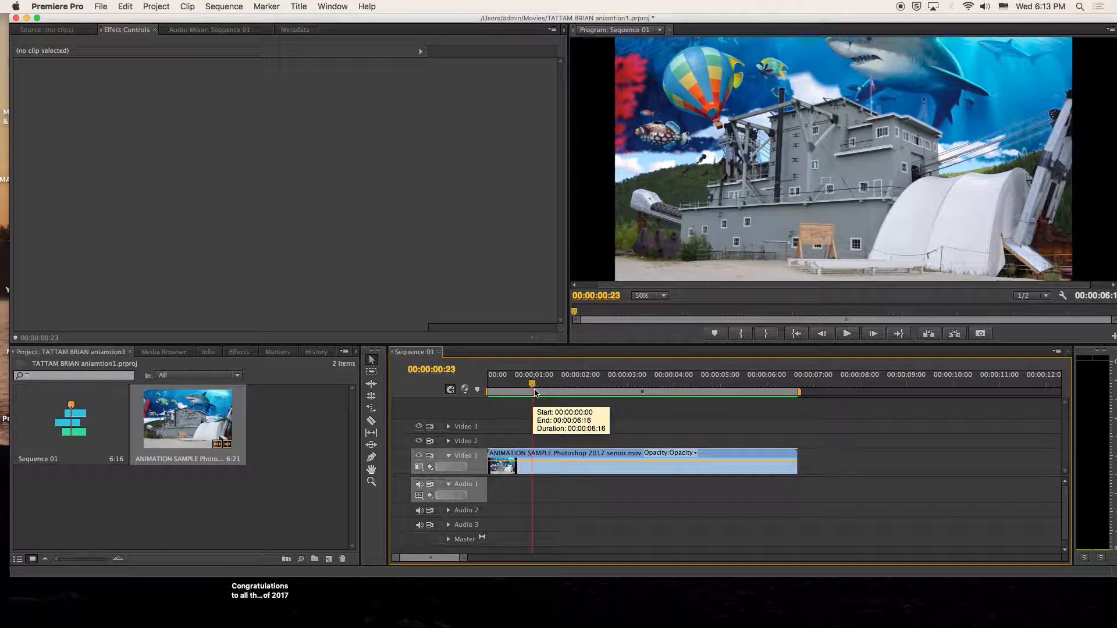
{"action": "mouse_move", "coordinate": [535, 386]}
{"action": "left_mouse_down"}
{"action": "mouse_move", "coordinate": [546, 383]}
{"action": "mouse_move", "coordinate": [536, 384]}
{"action": "left_mouse_up"}
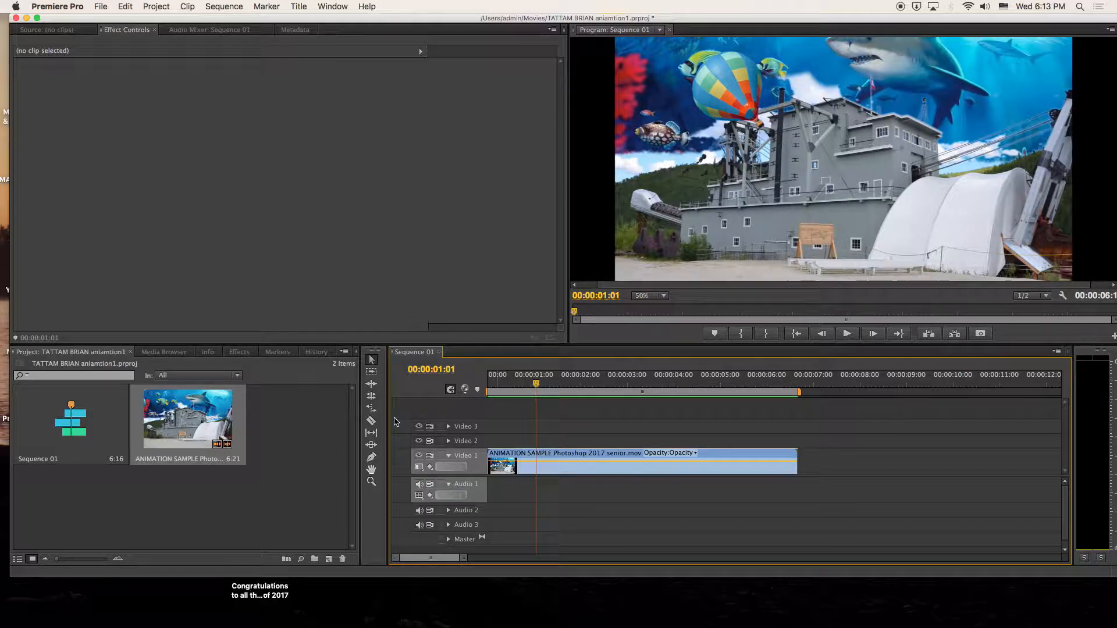
- With the Razor tool, cut the Video 1 clip at one second and again slightly later
{"action": "left_click", "coordinate": [371, 421]}
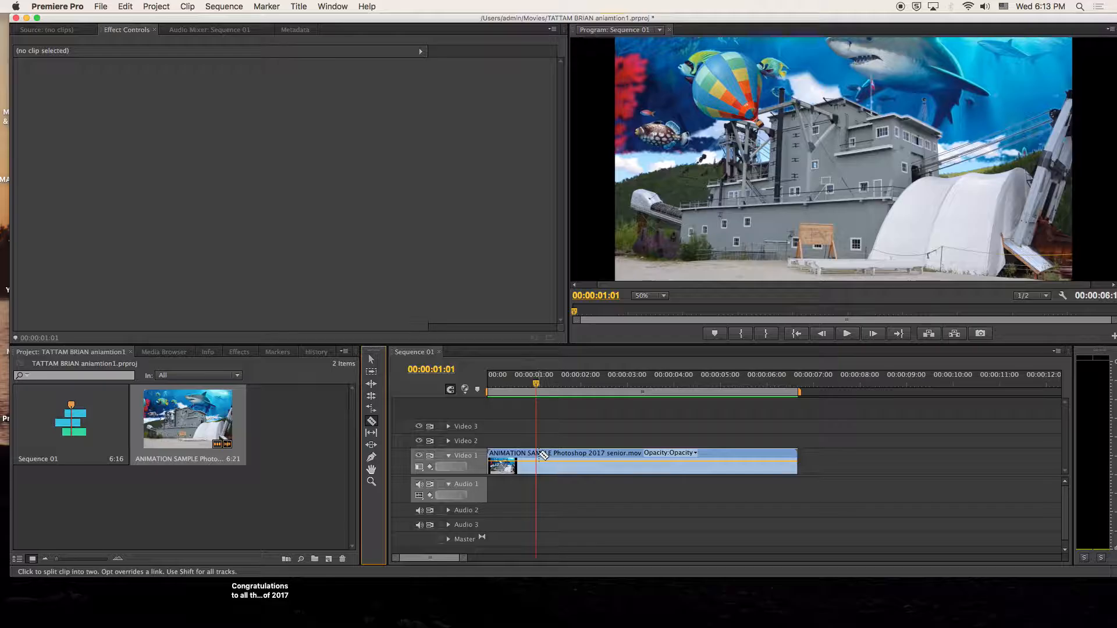
{"action": "left_click", "coordinate": [540, 455]}
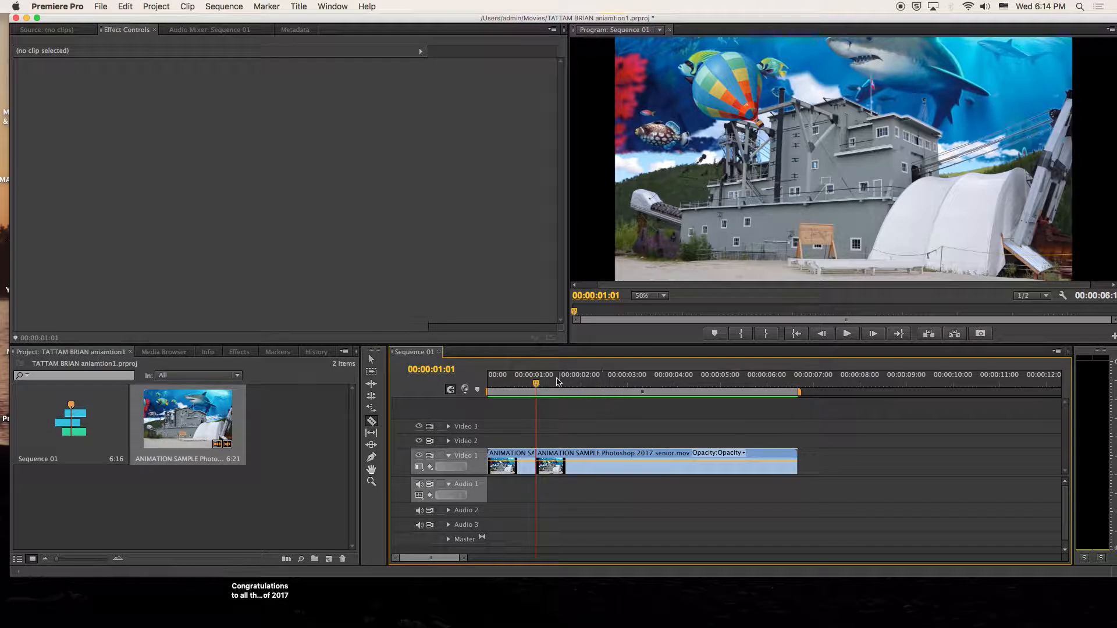
{"action": "mouse_move", "coordinate": [538, 384]}
{"action": "left_mouse_down"}
{"action": "mouse_move", "coordinate": [572, 386]}
{"action": "mouse_move", "coordinate": [532, 382]}
{"action": "mouse_move", "coordinate": [551, 383]}
{"action": "left_mouse_up"}
{"action": "left_click", "coordinate": [571, 461]}
- Move the short middle piece up onto an expanded Video 2 track and bring up its options
{"action": "left_click", "coordinate": [371, 359]}
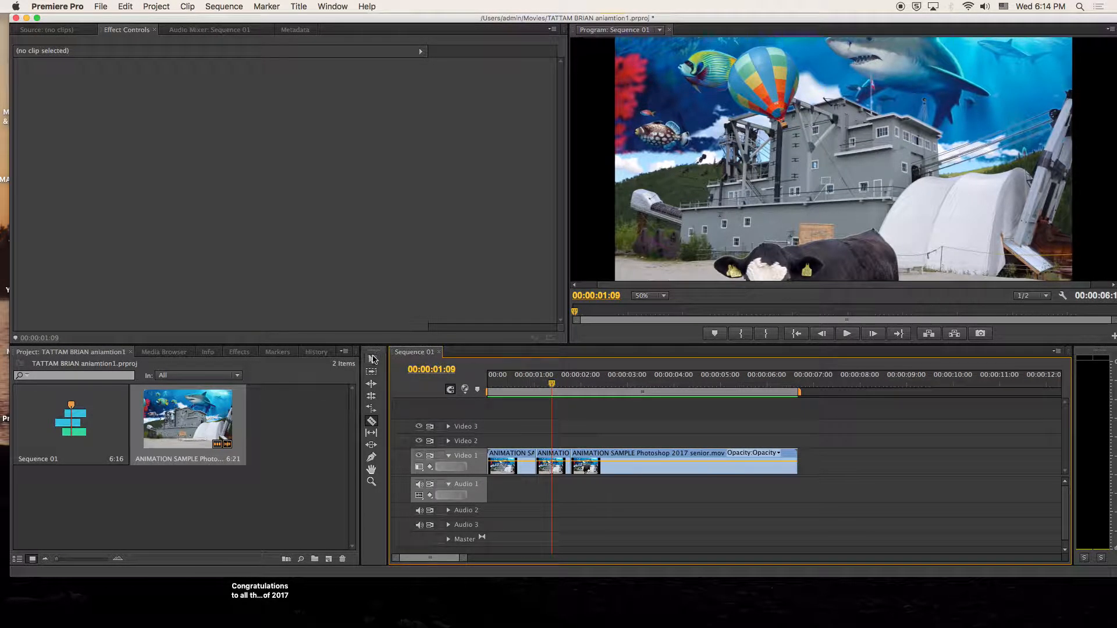
{"action": "left_click", "coordinate": [559, 459]}
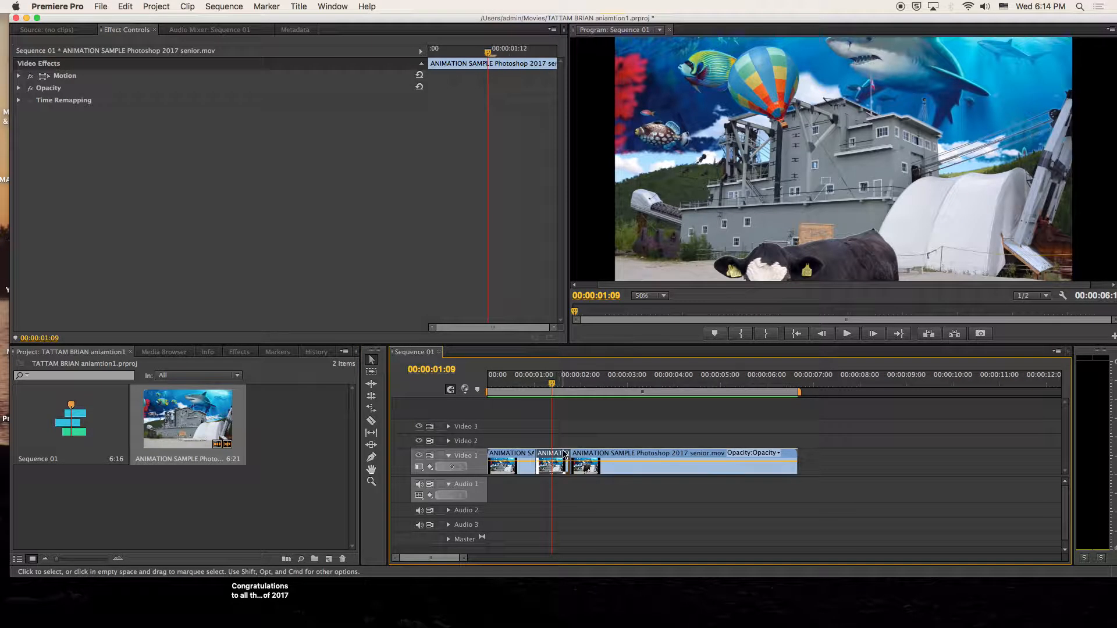
{"action": "left_click_drag", "start_coordinate": [564, 455], "coordinate": [575, 441]}
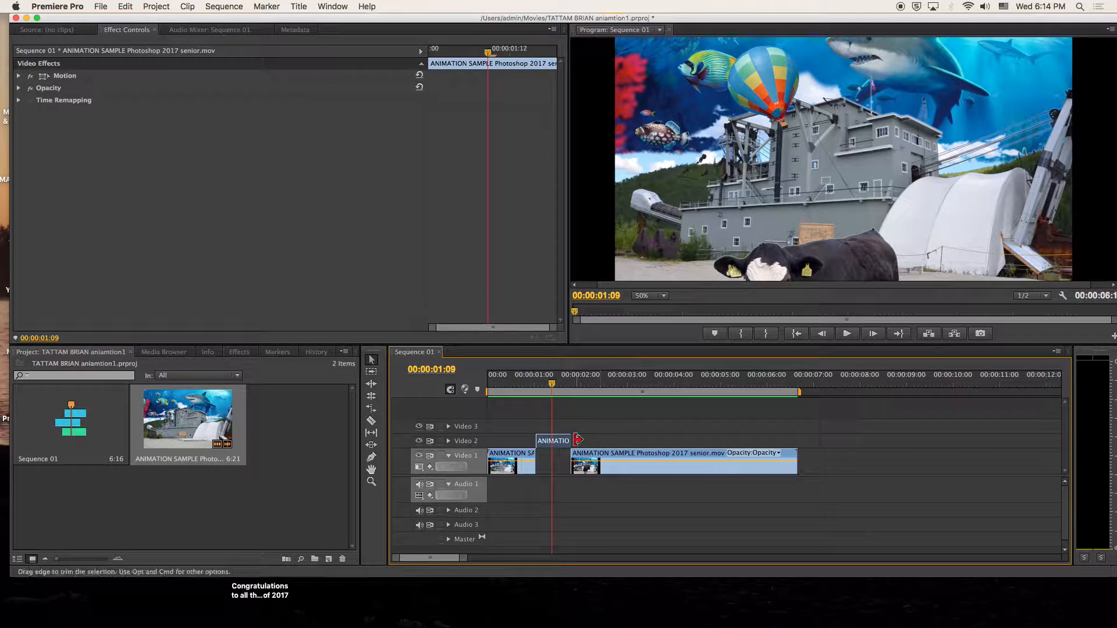
{"action": "left_click", "coordinate": [448, 441]}
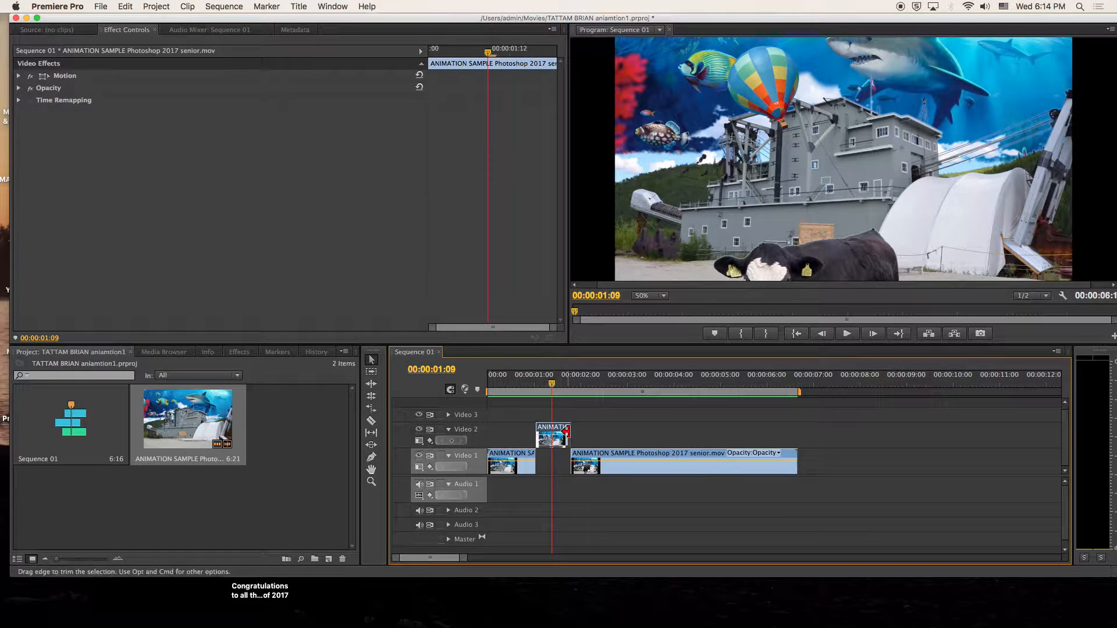
{"action": "right_click", "coordinate": [542, 441]}
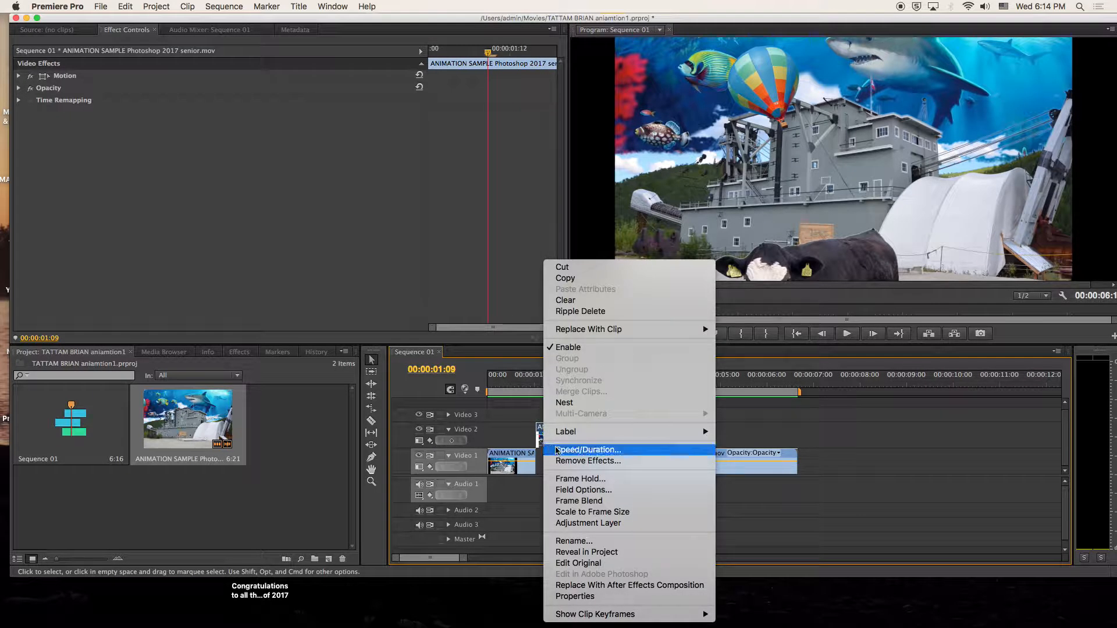
- Slow the middle piece to 75% speed, shift the last clip right, and drop the piece into the Video 1 gap
{"action": "left_click", "coordinate": [569, 451]}
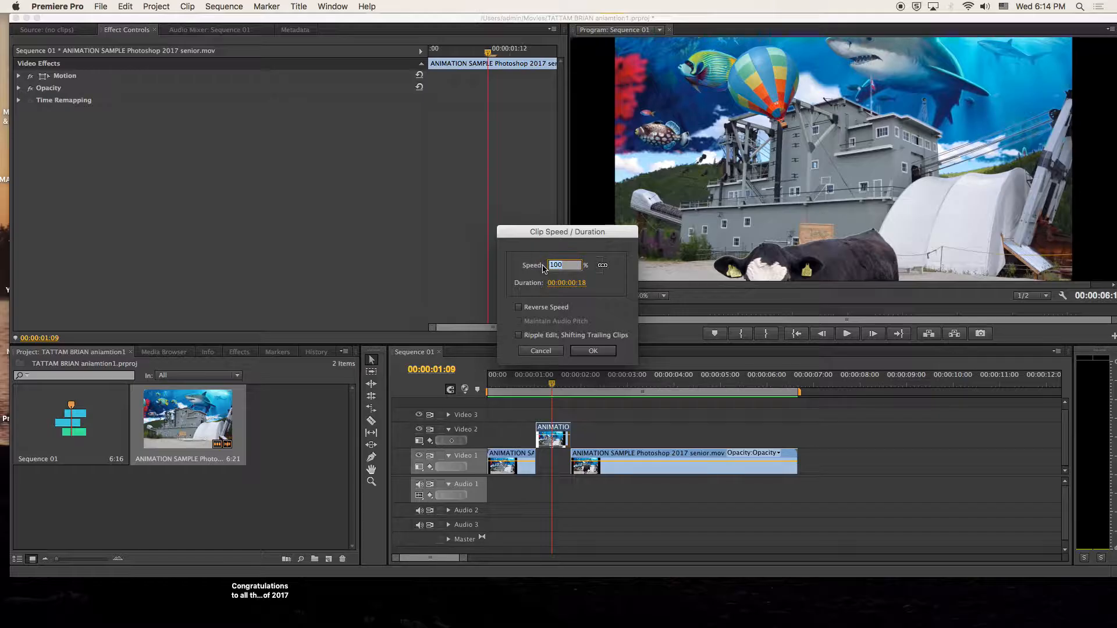
{"action": "left_click", "coordinate": [593, 351]}
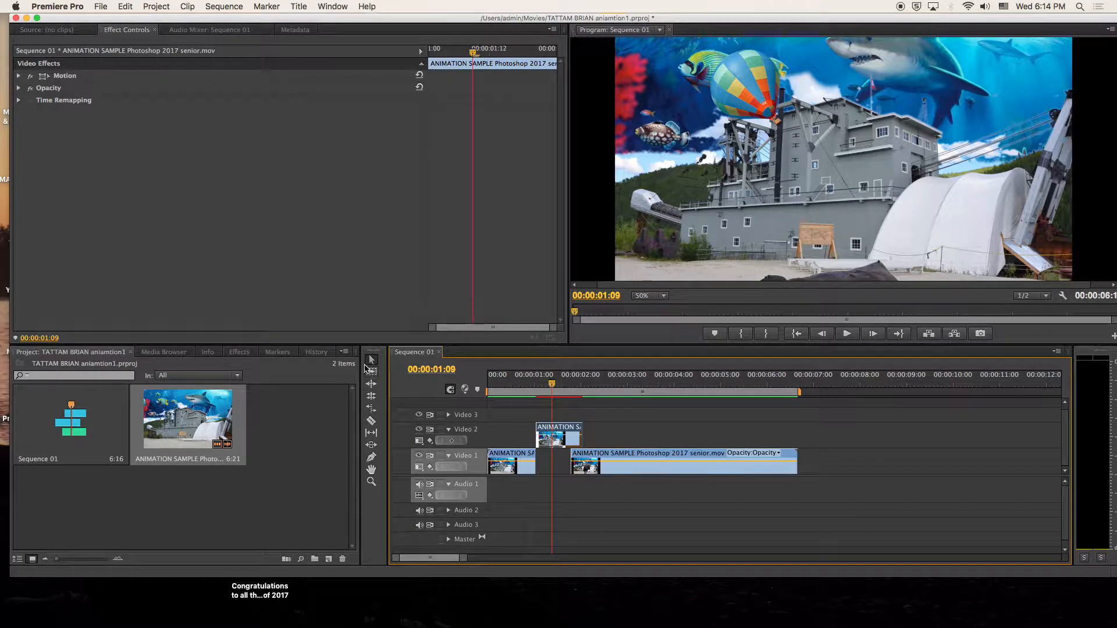
{"action": "left_click", "coordinate": [610, 458]}
{"action": "left_click_drag", "start_coordinate": [614, 455], "coordinate": [642, 460]}
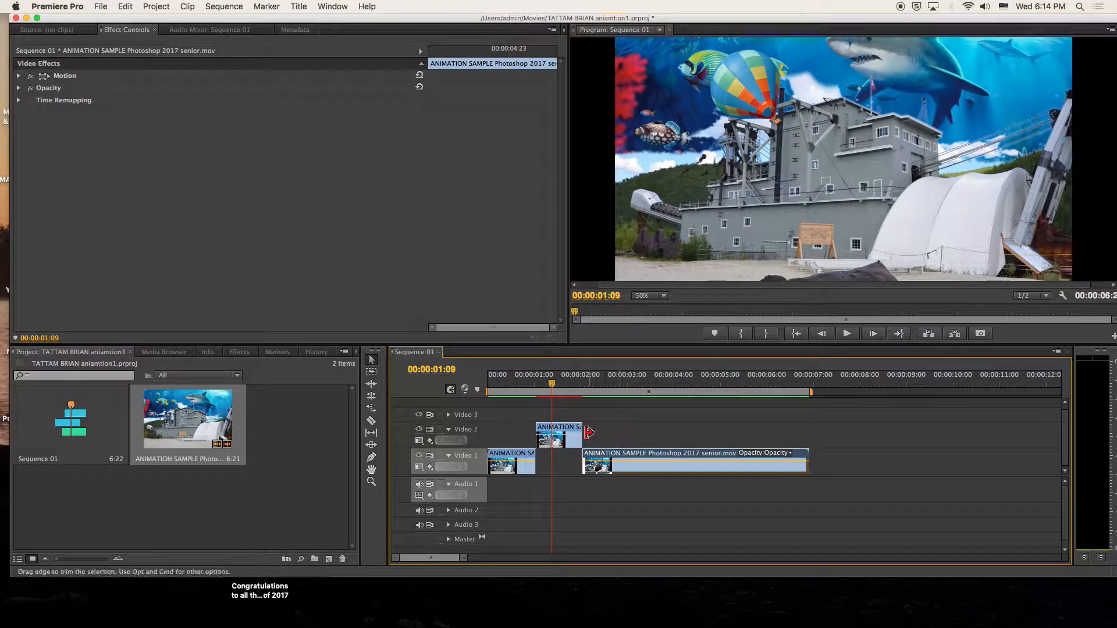
{"action": "left_click_drag", "start_coordinate": [565, 434], "coordinate": [568, 457]}
- Replay the slowed section, then select all the clips on Video 1
{"action": "left_click", "coordinate": [530, 384]}
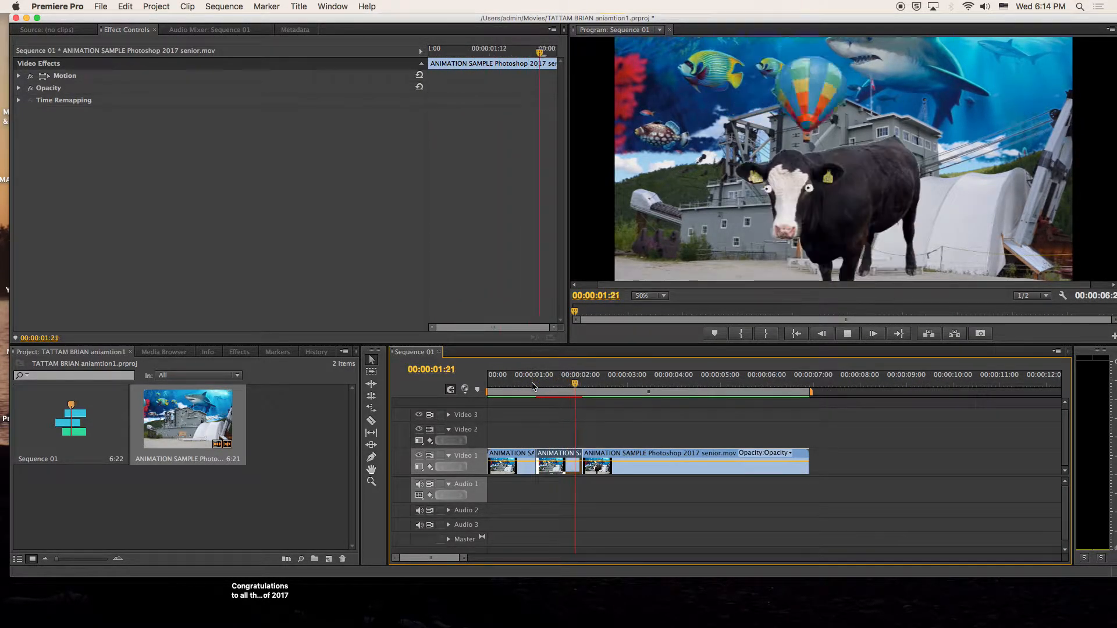
{"action": "key", "text": "space"}
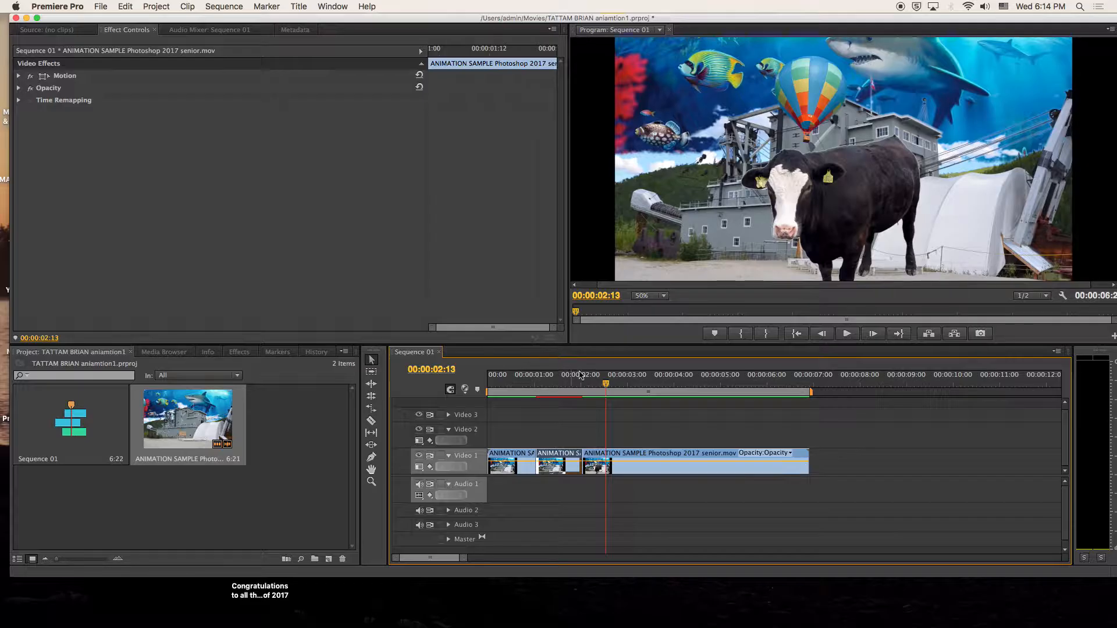
{"action": "left_click_drag", "start_coordinate": [839, 440], "coordinate": [512, 495]}
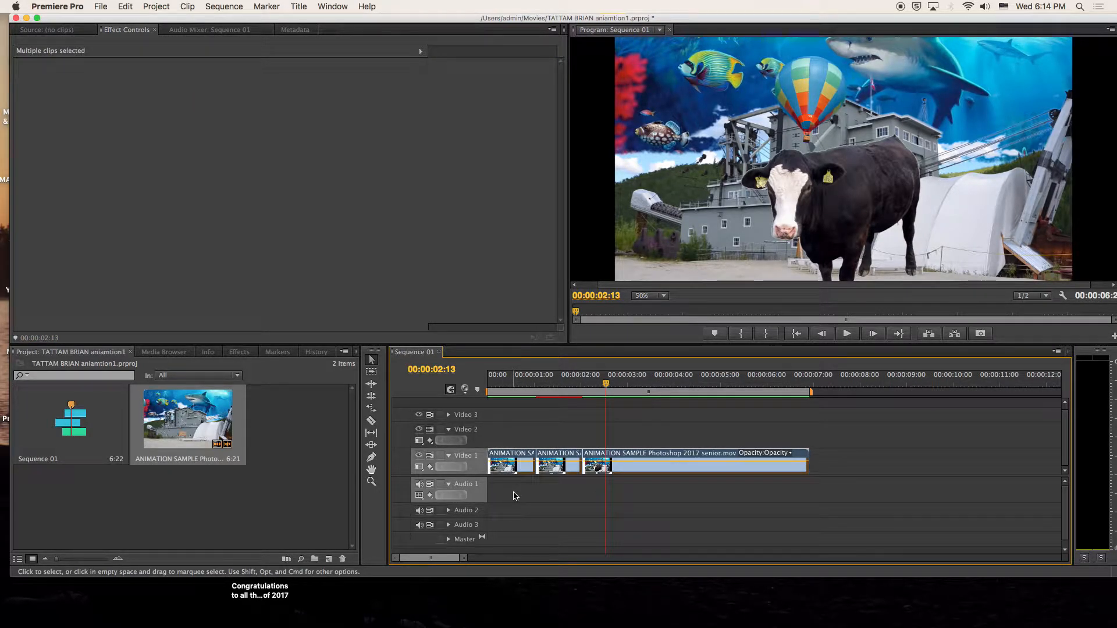
- Save the project, render the sequence, and save again
{"action": "left_click", "coordinate": [101, 7]}
{"action": "left_click", "coordinate": [132, 98]}
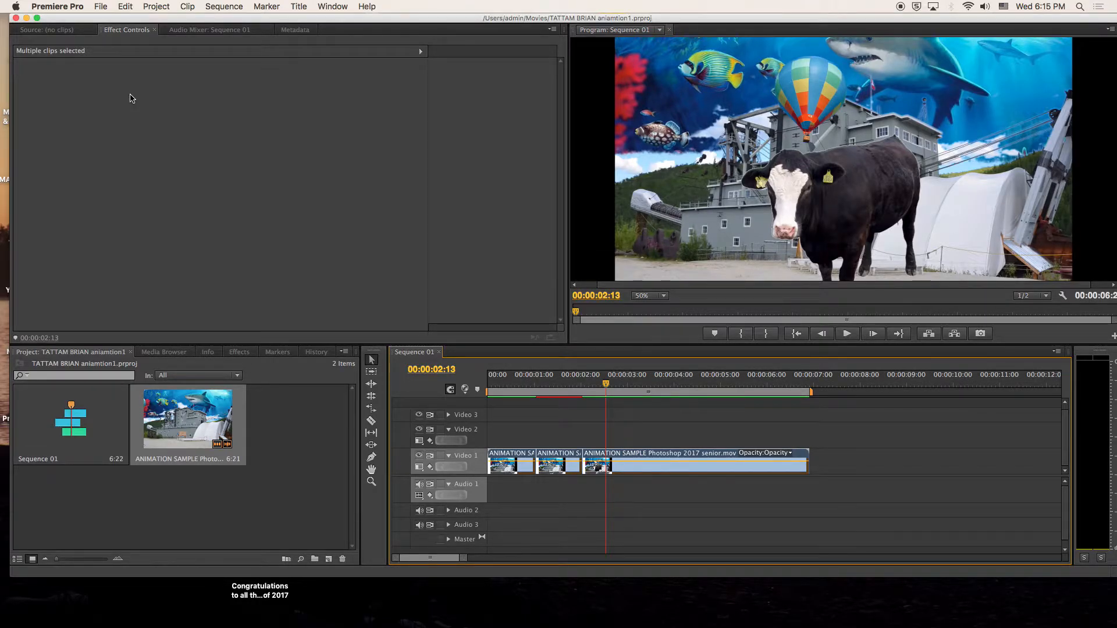
{"action": "key", "text": "Return"}
{"action": "key", "text": "super+s"}
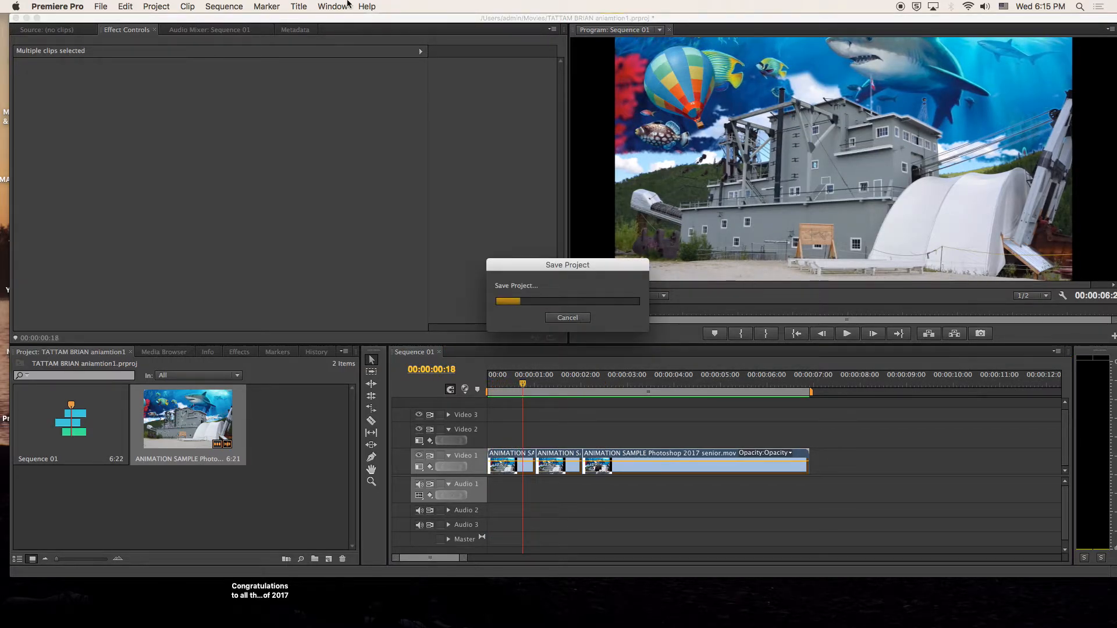